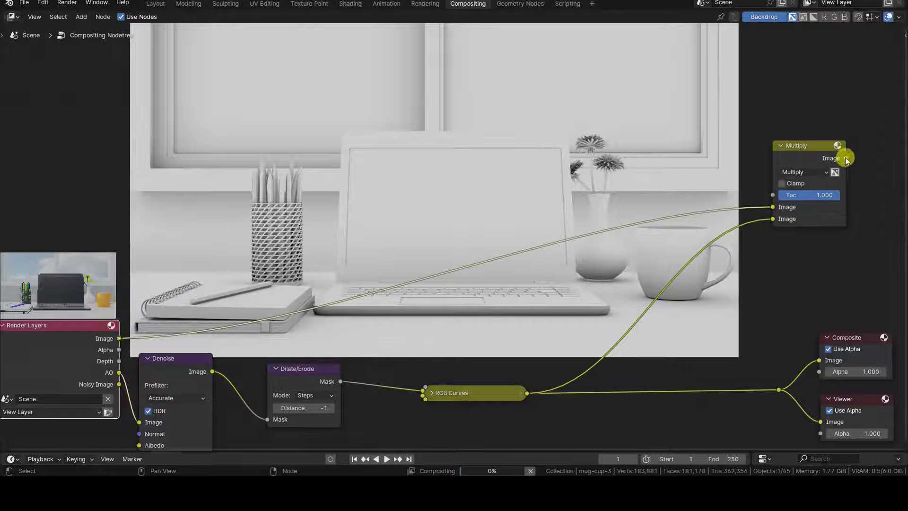
- Drop the Multiply node onto the link feeding Composite and Viewer and tidy the node layout
left_click_drag(844, 157, 819, 361)
left_click_drag(802, 146, 712, 310)
left_click(429, 393)
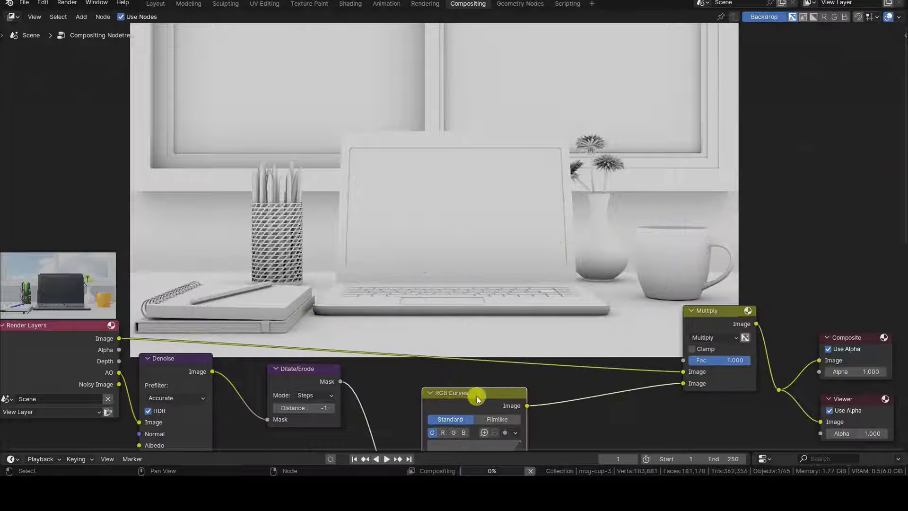
left_click_drag(477, 396, 460, 374)
left_click_drag(692, 311, 724, 276)
left_click_drag(788, 289, 766, 344)
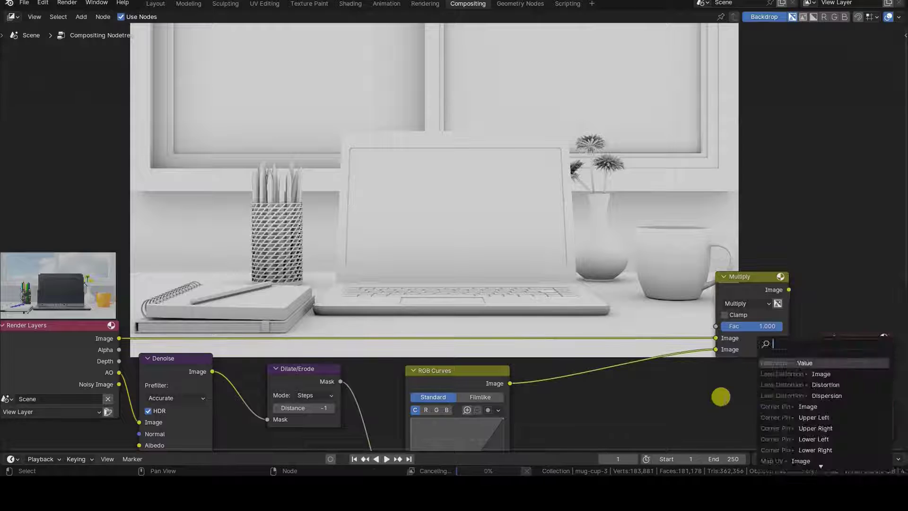
- Raise the RGB Curves point so the eroded AO mask brightens
left_click_drag(455, 374, 470, 345)
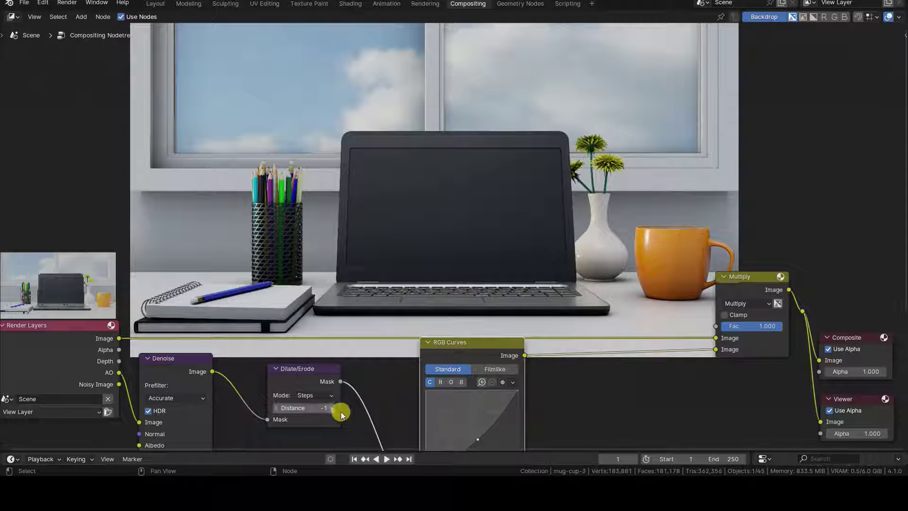
left_click_drag(477, 439, 465, 424)
left_click_drag(470, 345, 471, 327)
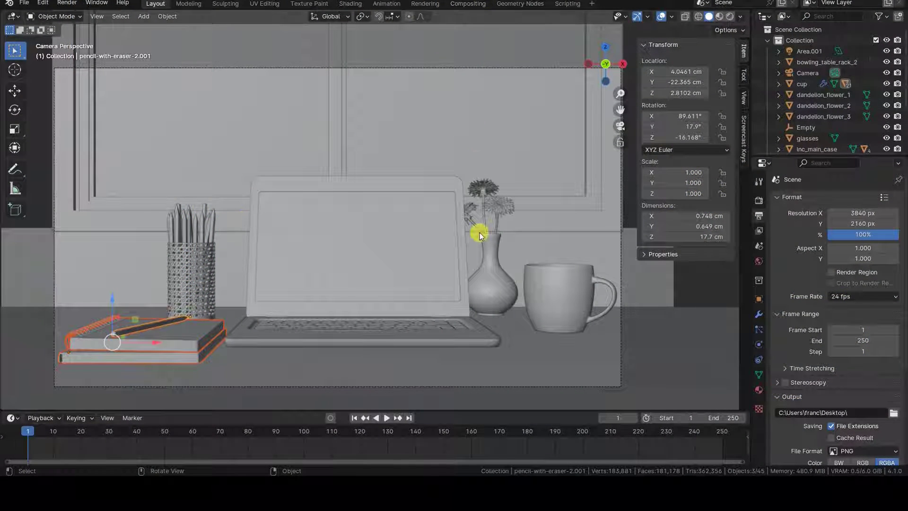
key("n")
left_click(497, 290)
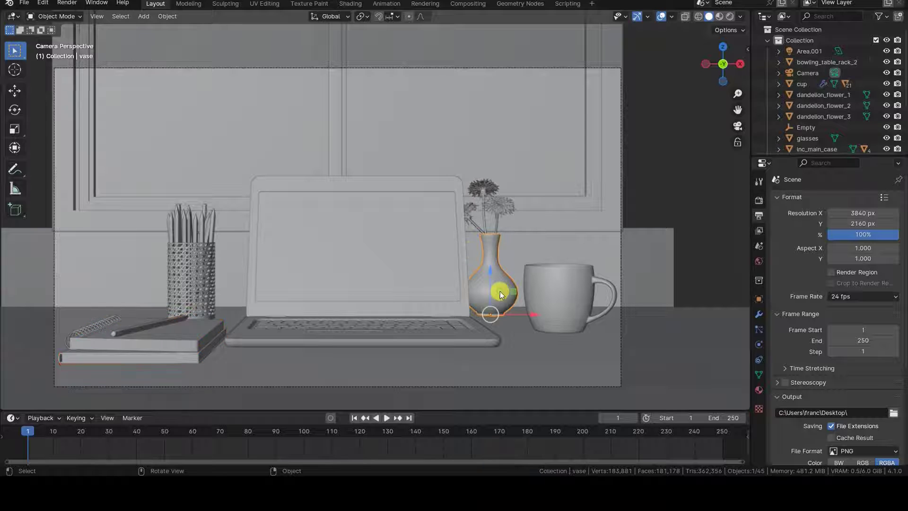
scroll(500, 294, "up", 1)
scroll(499, 293, "up", 2)
scroll(448, 248, "up", 2)
scroll(359, 229, "up", 2)
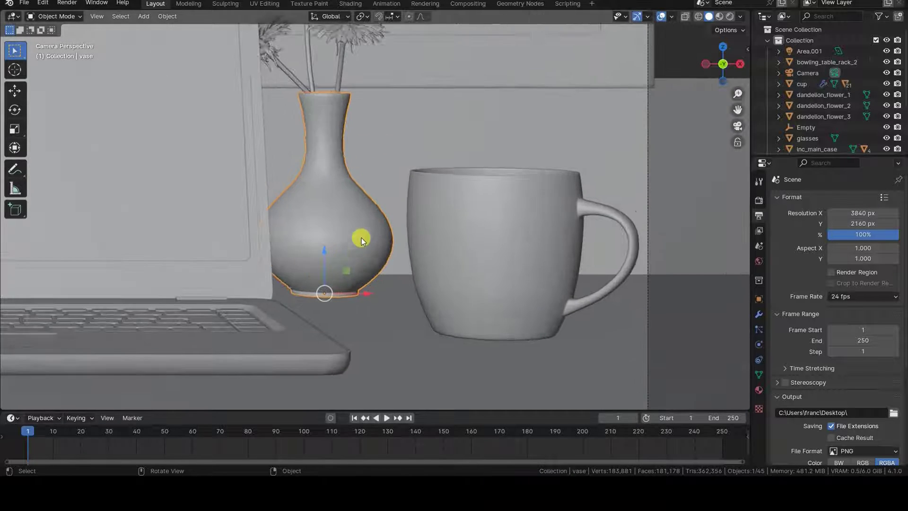
left_click(449, 304)
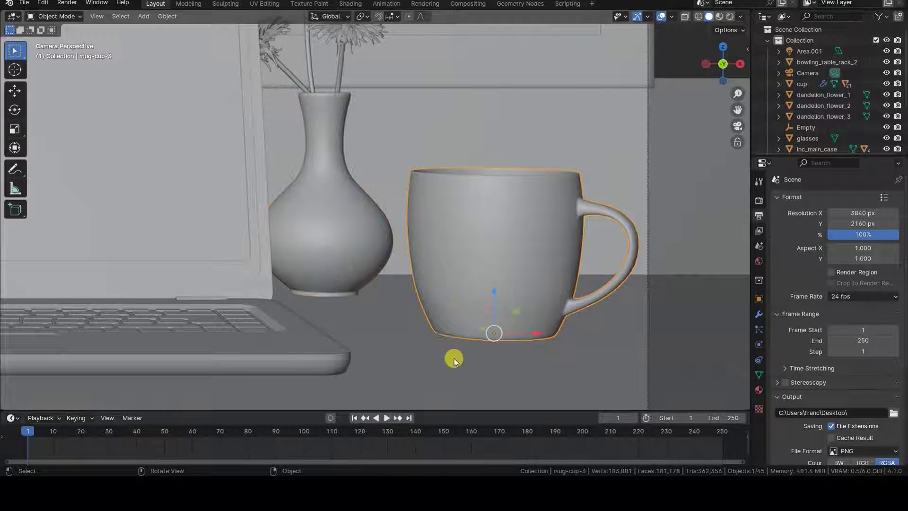
scroll(292, 275, "down", 2)
scroll(291, 277, "down", 2)
scroll(292, 276, "down", 2)
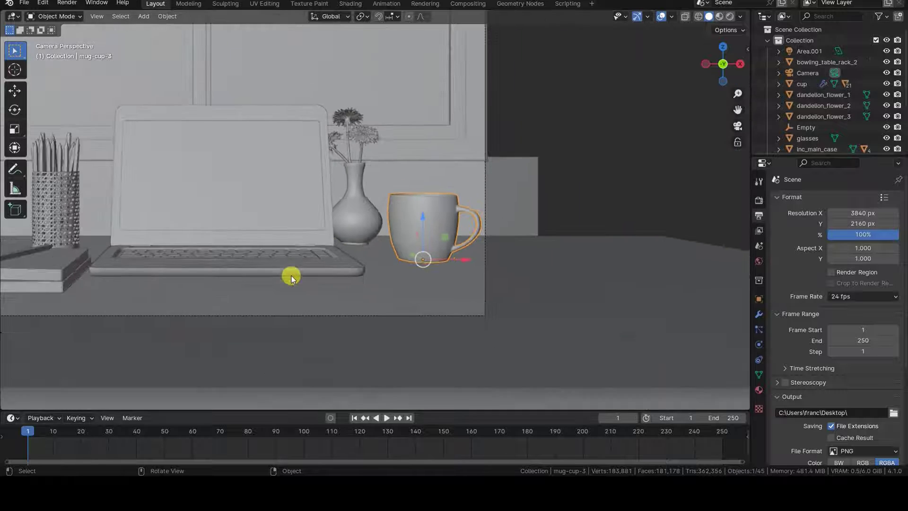
mouse_move(246, 173)
middle_mouse_down("shift")
mouse_move(370, 229)
mouse_move(408, 261)
mouse_move(418, 235)
mouse_move(437, 239)
mouse_move(426, 225)
mouse_move(435, 226)
middle_mouse_up("shift")
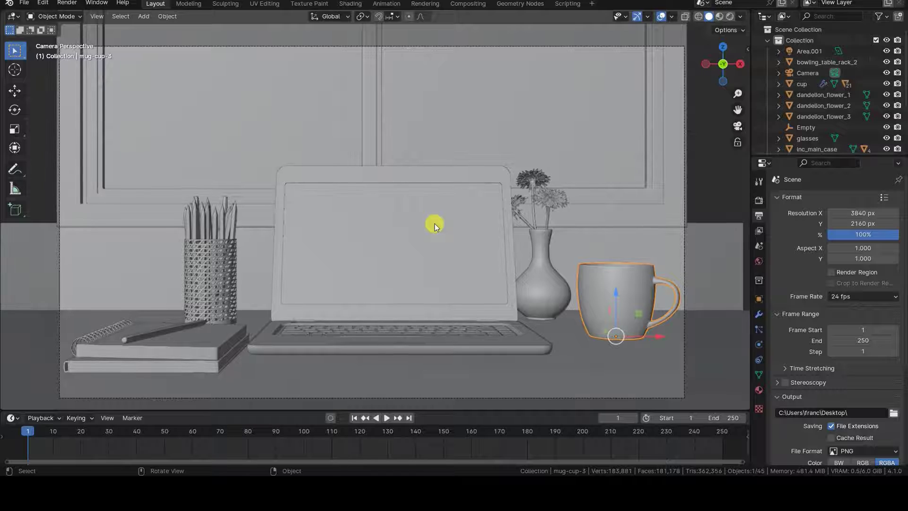
key("KP_0")
key("KP_0")
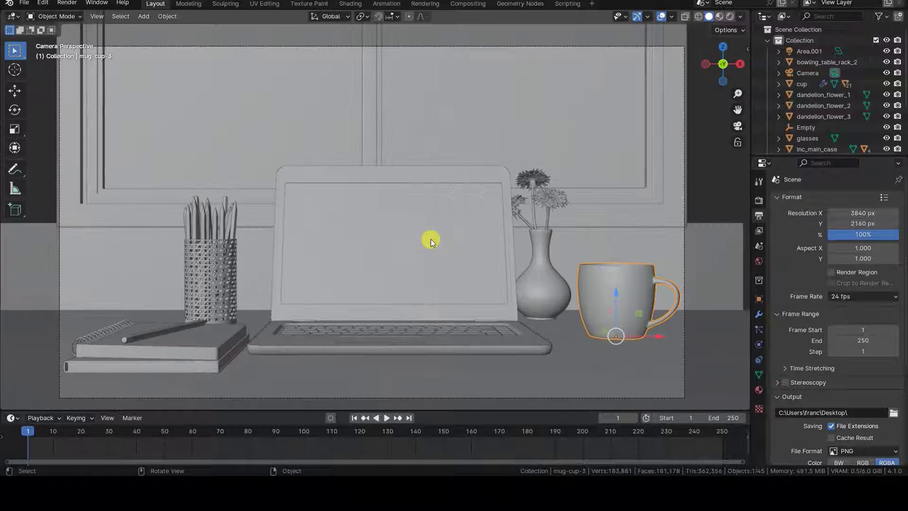
middle_click_drag(446, 254, 442, 248, "ctrl")
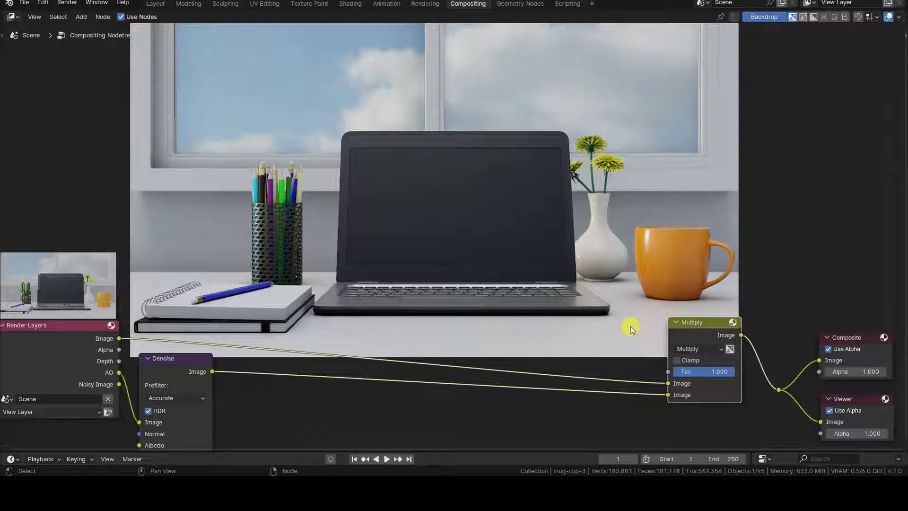
- Mute and unmute Multiply to compare, then add a Mix node set to Exclusion
key("m")
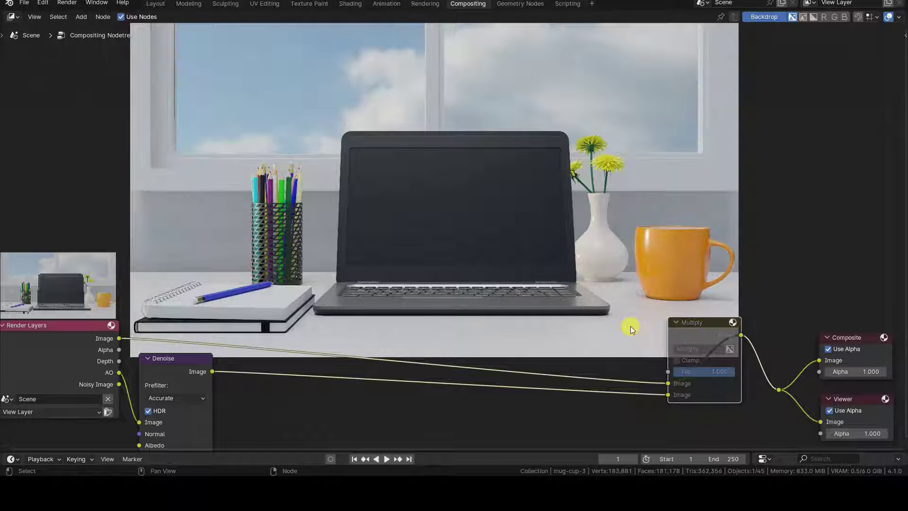
key("m")
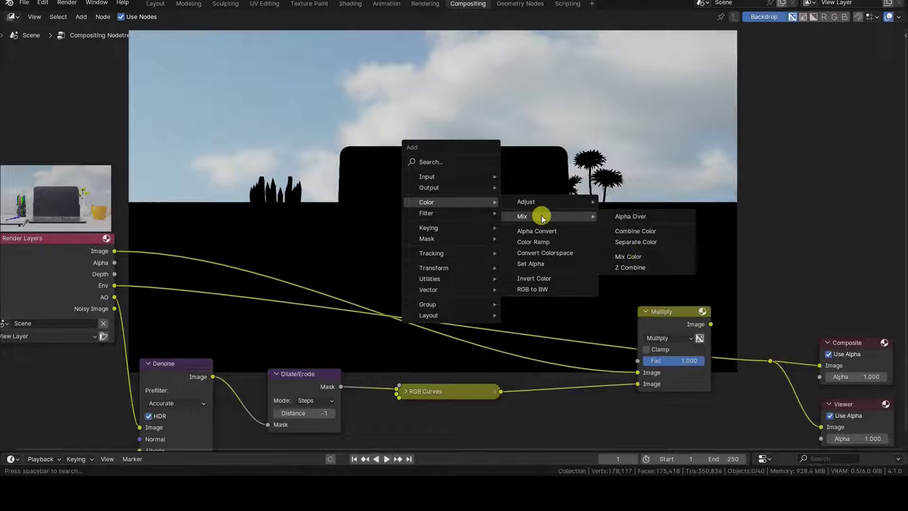
left_click(624, 249)
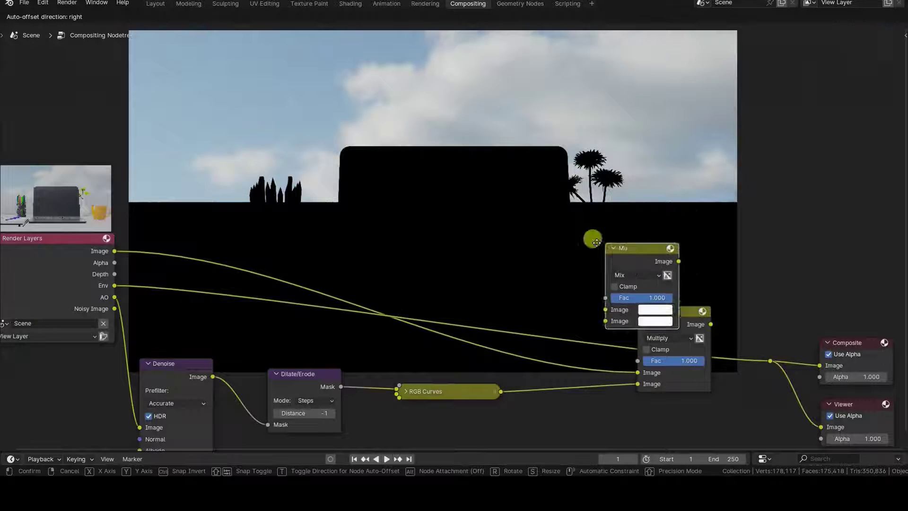
left_click(436, 194)
left_click(479, 226)
left_click(556, 290)
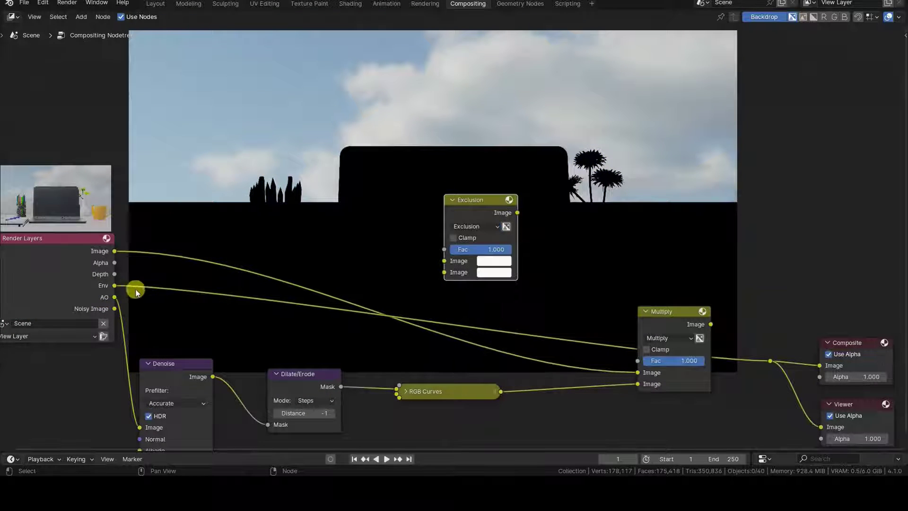
- Link Env and the Multiply result into Exclusion and feed it to Composite and Viewer
left_click_drag(114, 285, 445, 271)
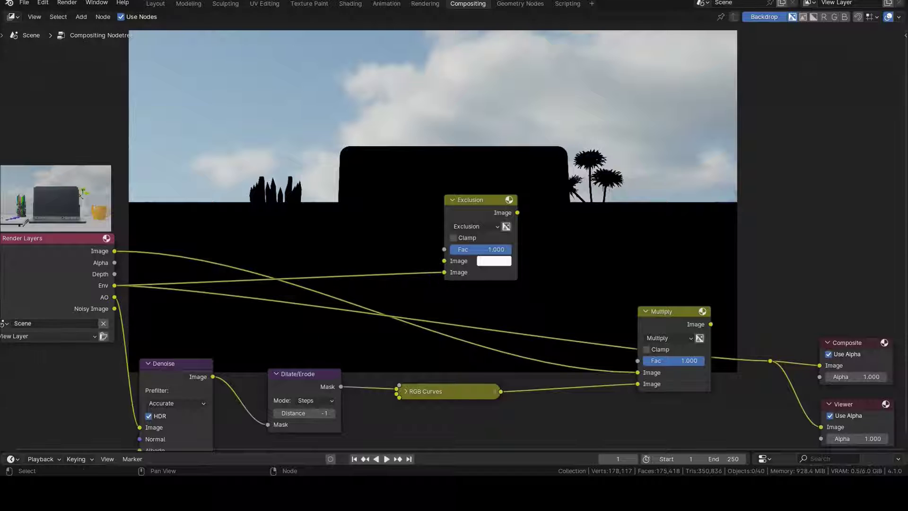
left_click_drag(458, 200, 718, 204)
mouse_move(710, 334)
left_mouse_down()
mouse_move(615, 327)
mouse_move(738, 267)
left_mouse_up()
mouse_move(735, 206)
left_mouse_down()
mouse_move(689, 213)
mouse_move(762, 340)
mouse_move(820, 366)
left_mouse_up()
left_click_drag(584, 304, 576, 186)
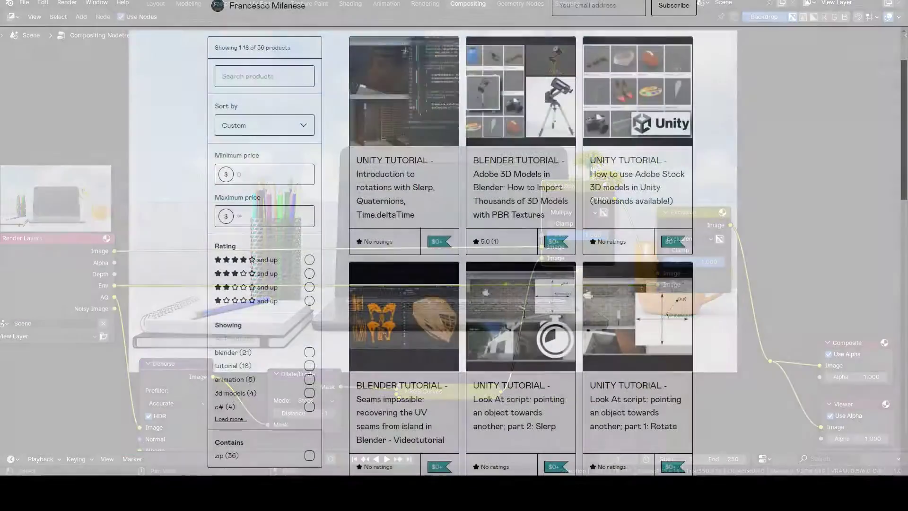
scroll(51, 396, "down", 3)
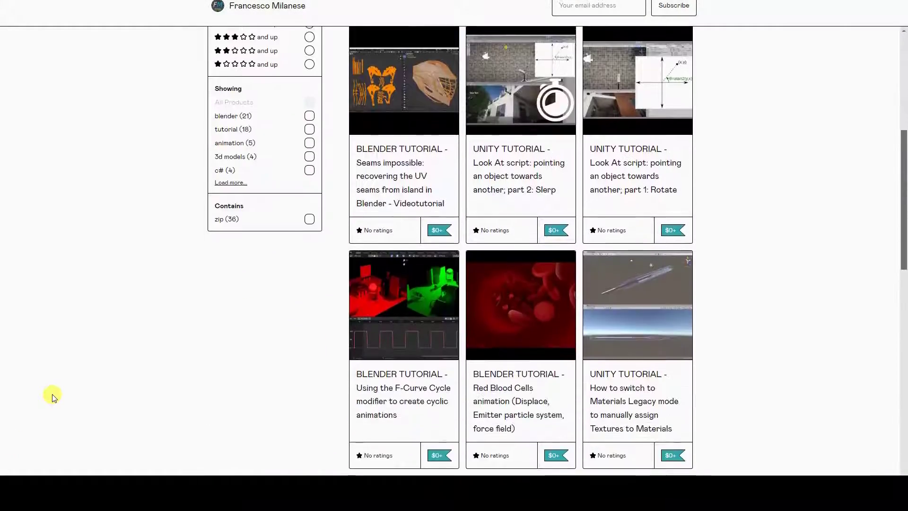
scroll(52, 396, "down", 1)
scroll(52, 396, "down", 1)
scroll(52, 396, "down", 1)
scroll(51, 396, "down", 1)
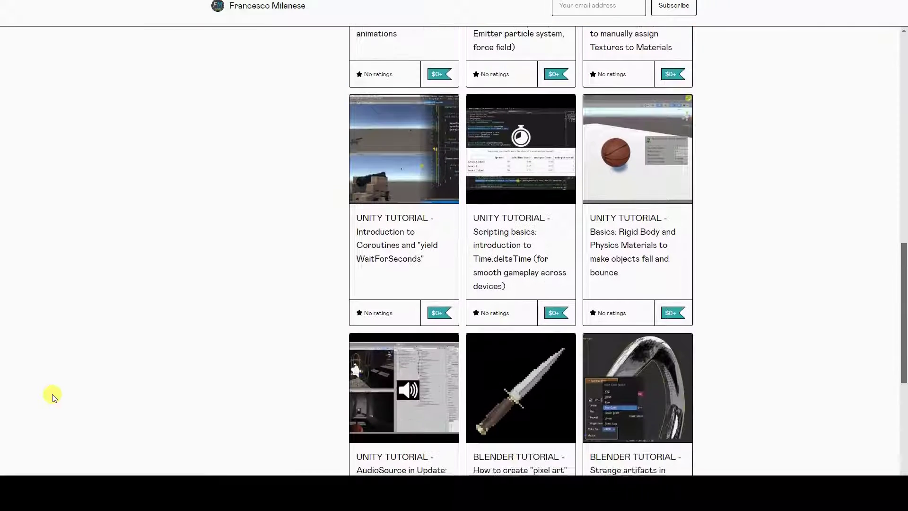
scroll(52, 397, "down", 2)
scroll(52, 395, "down", 1)
scroll(52, 396, "down", 1)
scroll(52, 396, "down", 1)
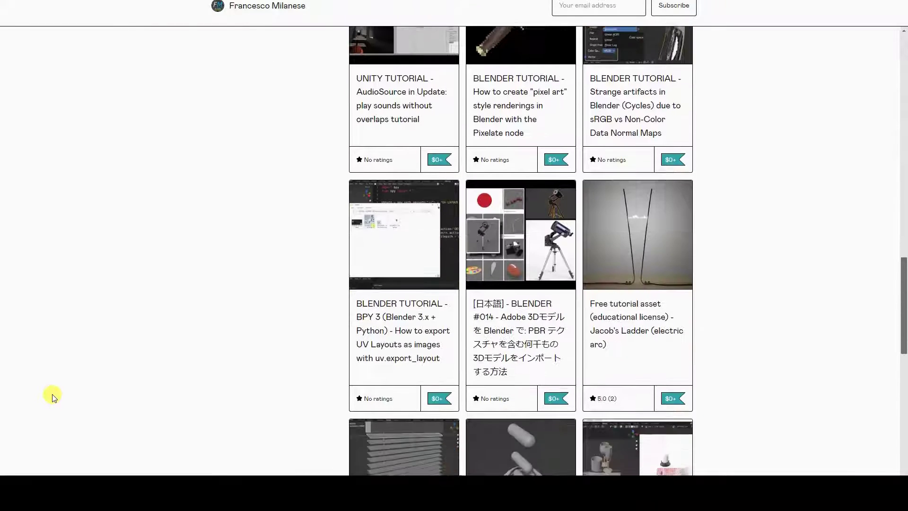
scroll(52, 396, "down", 1)
scroll(52, 396, "down", 1)
scroll(52, 396, "down", 1)
scroll(52, 396, "down", 1)
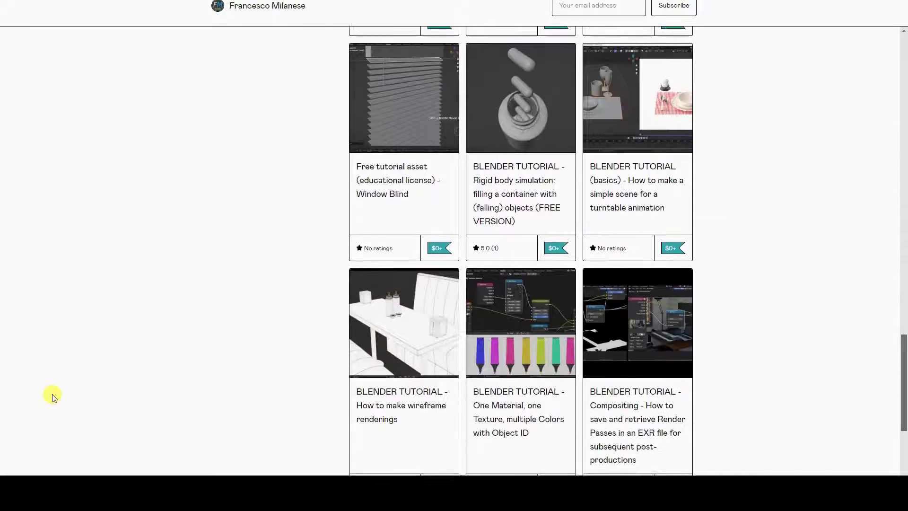
scroll(52, 395, "down", 1)
scroll(52, 396, "down", 1)
scroll(52, 396, "down", 1)
scroll(52, 396, "down", 1)
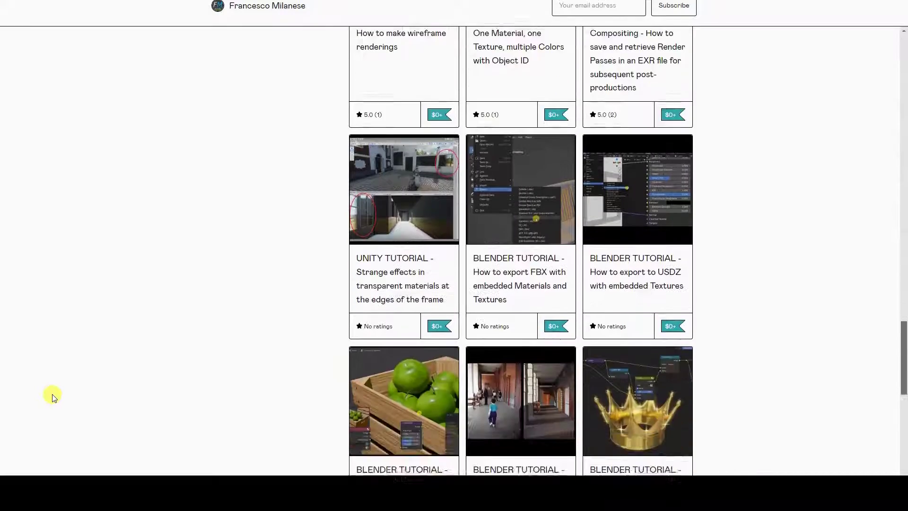
scroll(52, 396, "down", 1)
scroll(52, 396, "down", 1)
scroll(52, 397, "down", 1)
scroll(53, 396, "down", 1)
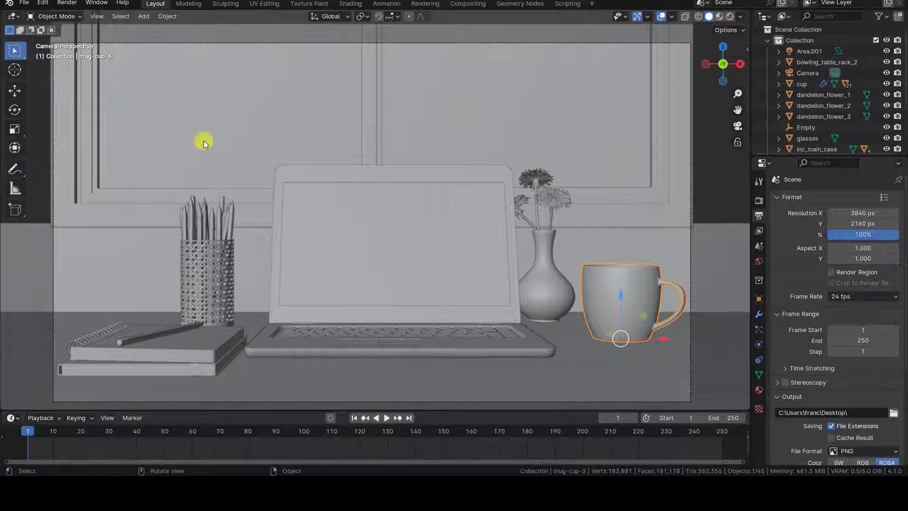
- Review the mug's material, the view layer passes and render settings, keeping Cycles as engine
left_click(551, 296)
left_click(616, 312)
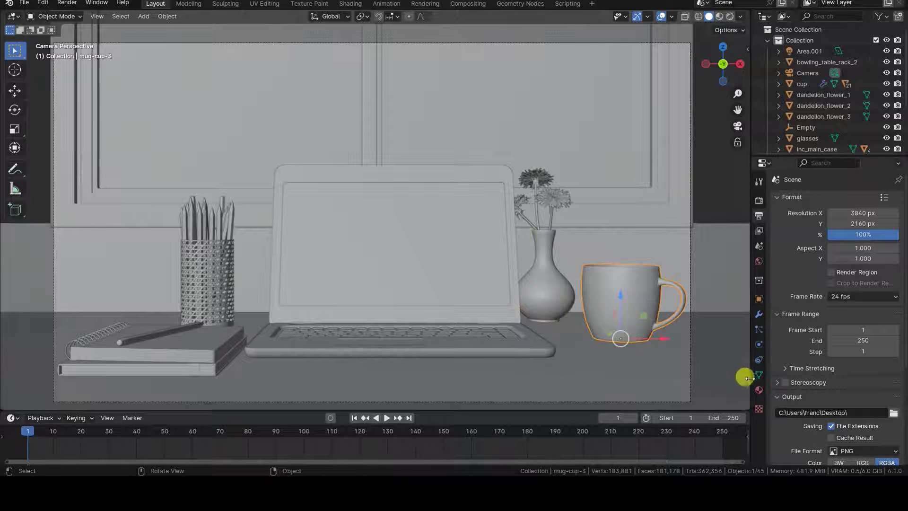
left_click(758, 389)
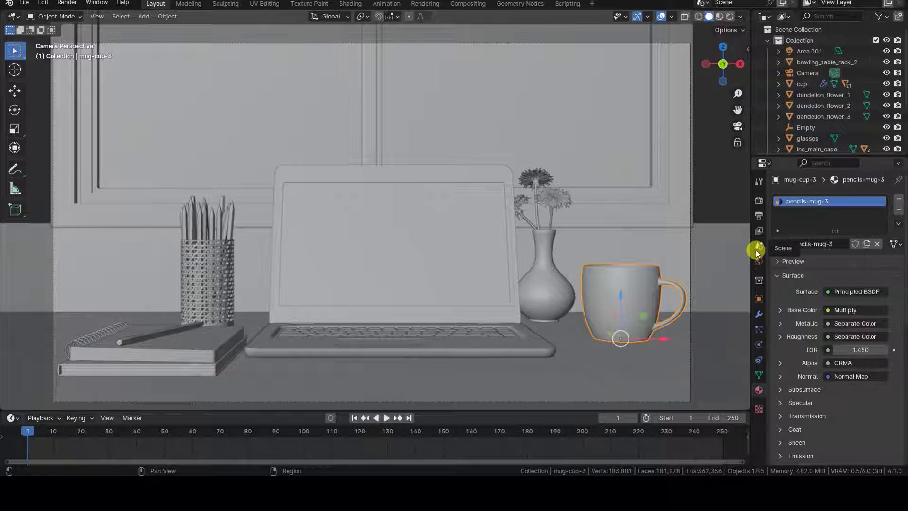
left_click(759, 234)
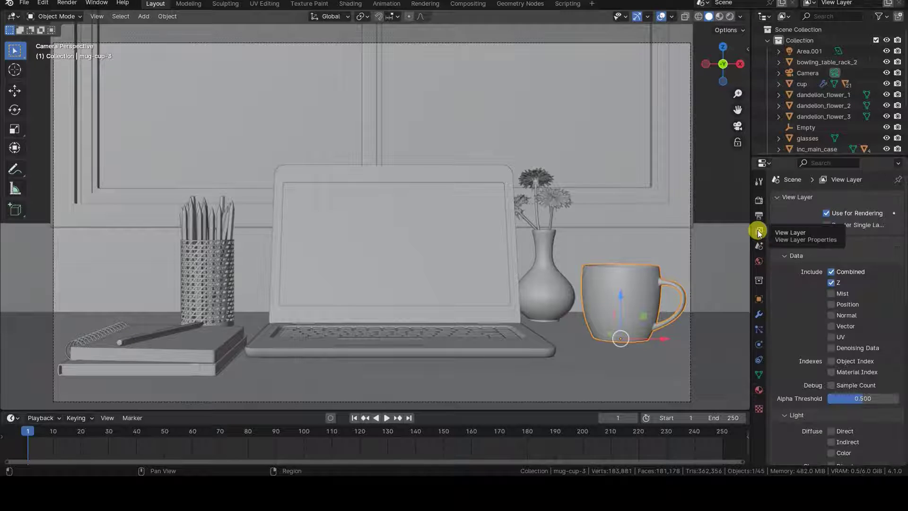
scroll(808, 313, "down", 2)
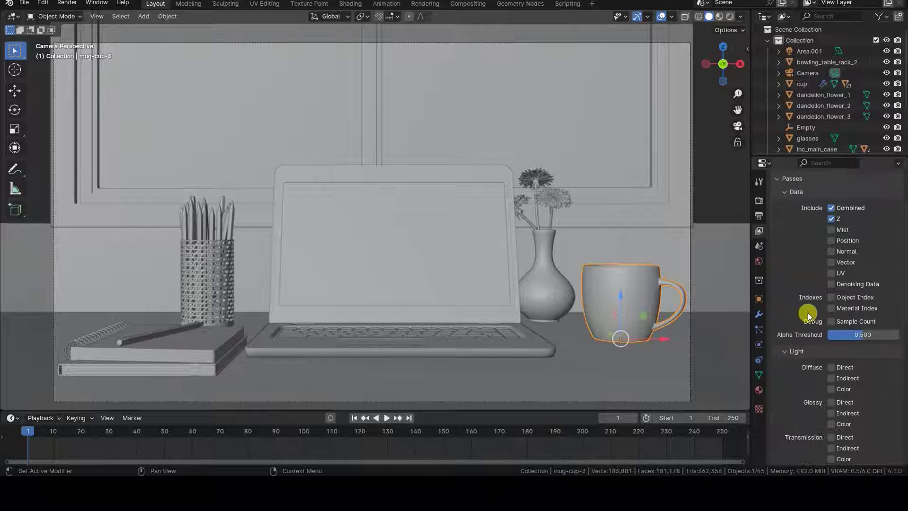
scroll(808, 313, "down", 2)
scroll(808, 314, "down", 1)
scroll(808, 314, "down", 1)
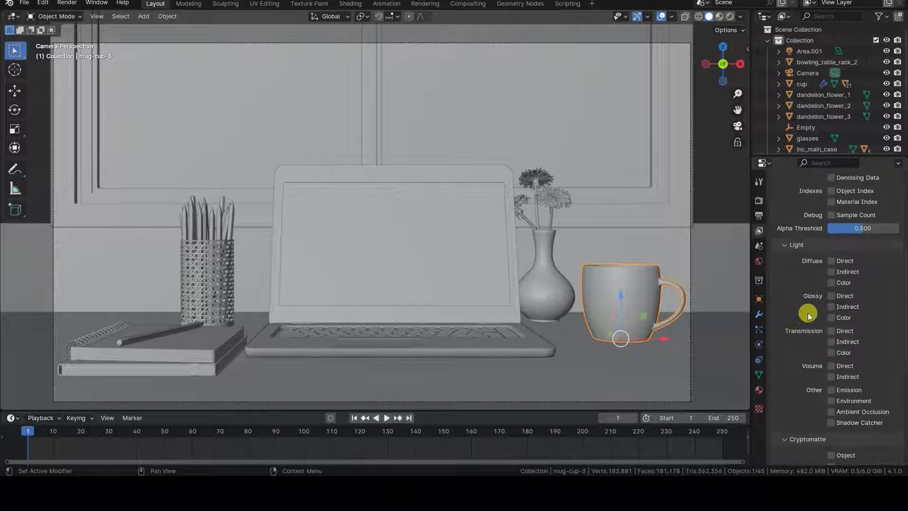
scroll(795, 298, "up", 1)
scroll(792, 290, "up", 2)
scroll(793, 291, "up", 2)
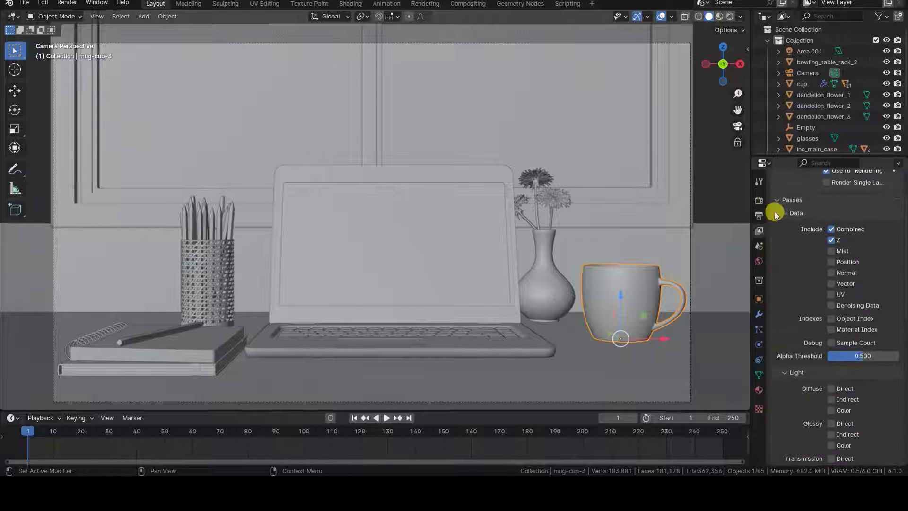
left_click(784, 213)
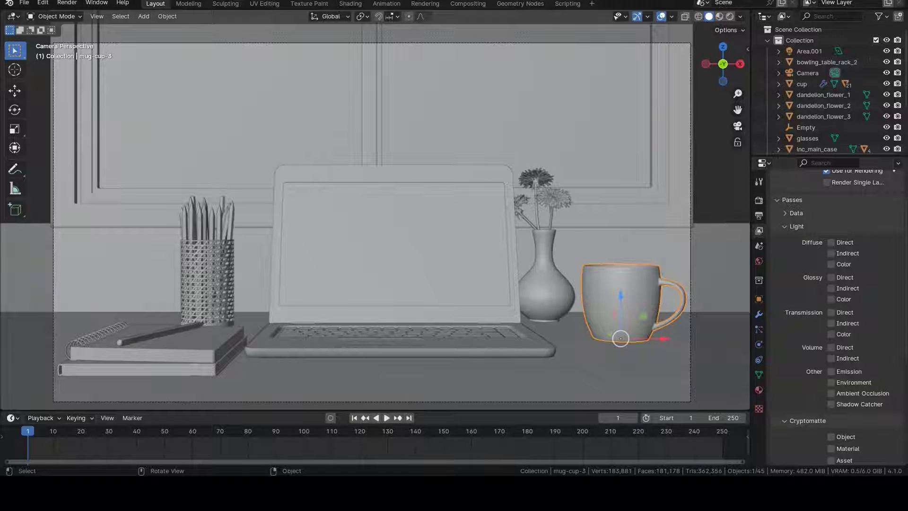
scroll(855, 245, "up", 3)
left_click(758, 201)
left_click(861, 198)
left_click(865, 199)
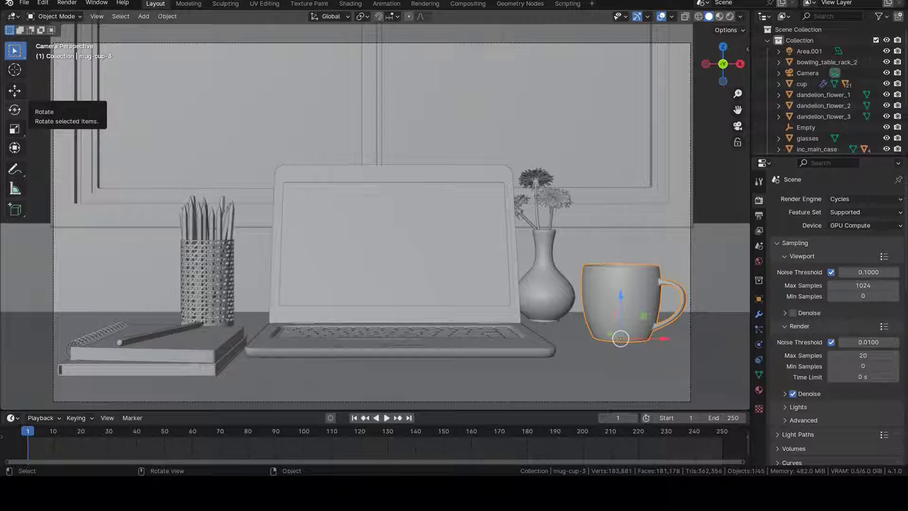
- Enable the Ambient Occlusion light pass, render the frame with F12 and go to Compositing
left_click(469, 6)
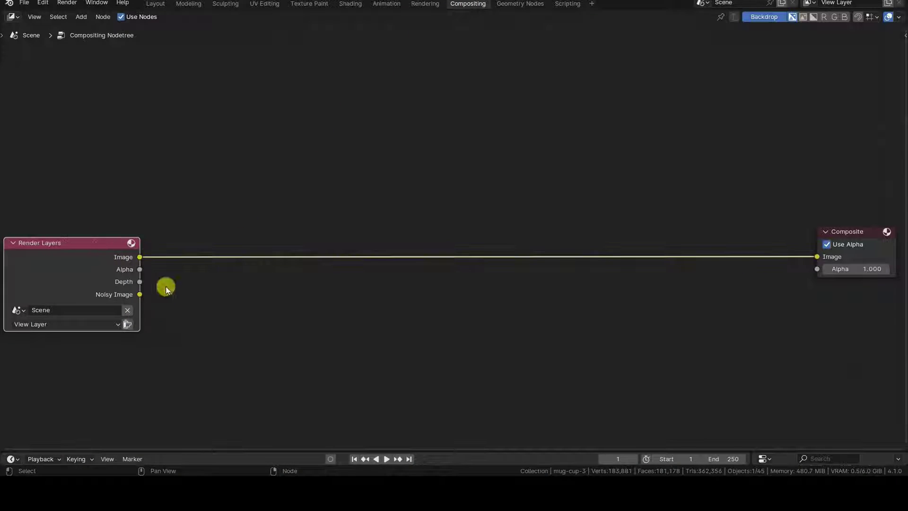
left_click(156, 4)
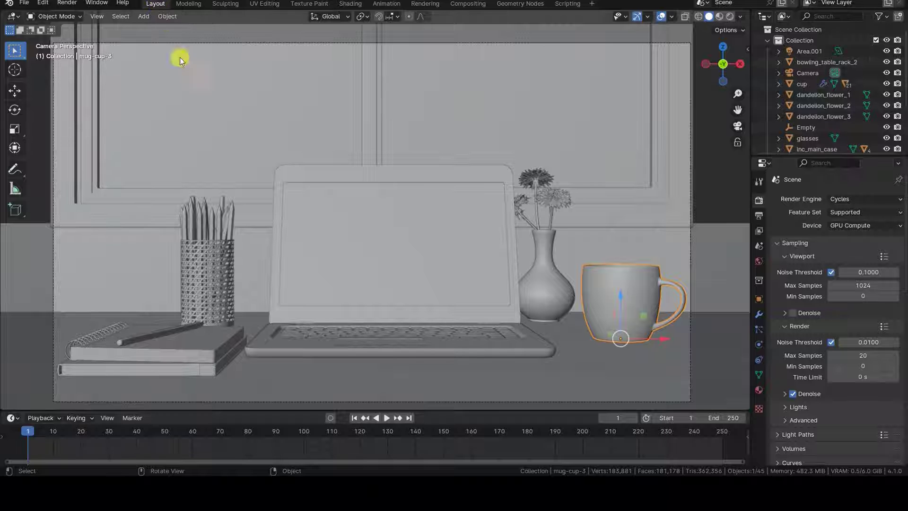
left_click(760, 230)
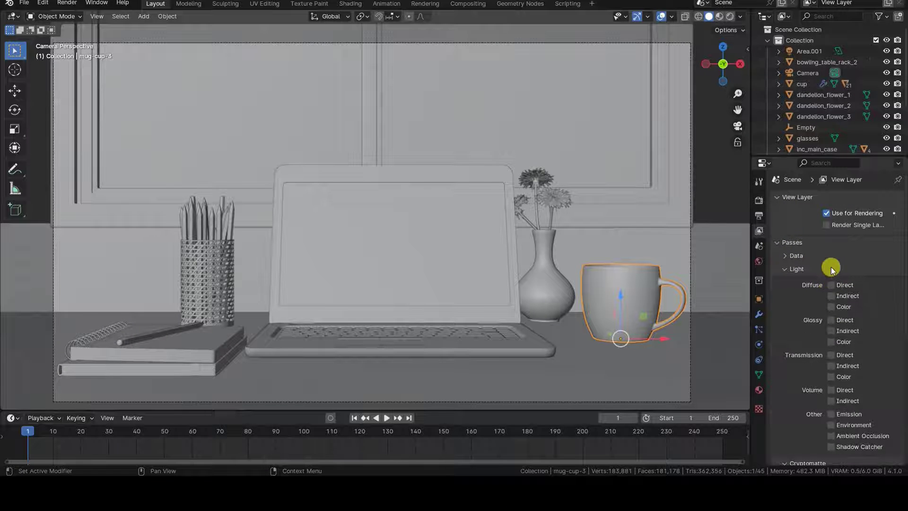
scroll(831, 266, "down", 2)
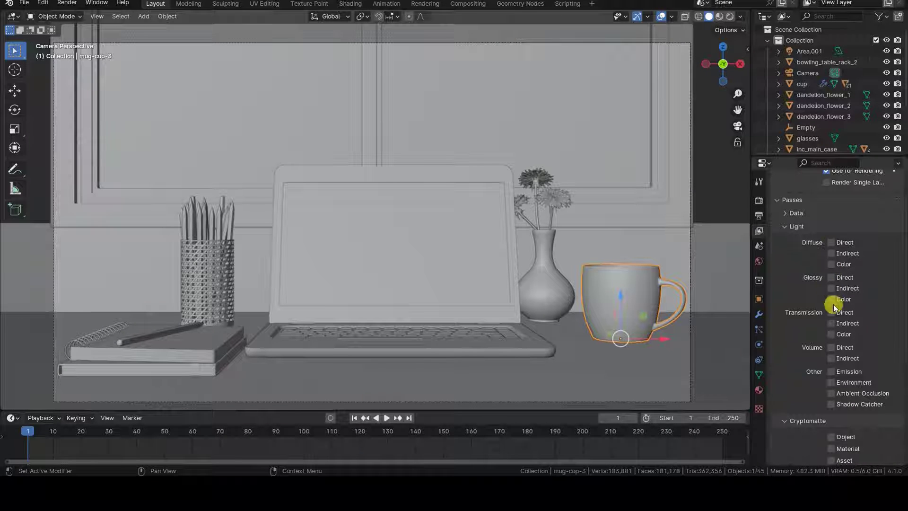
left_click(832, 393)
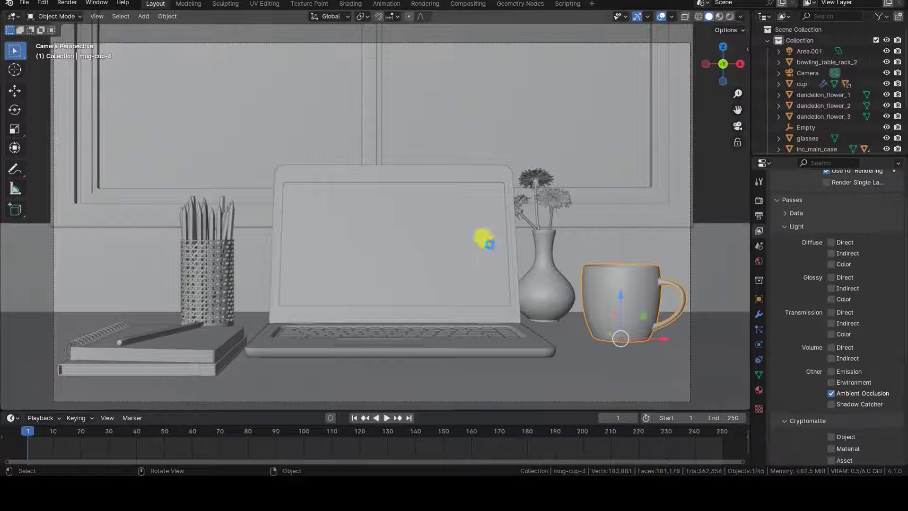
key("F12")
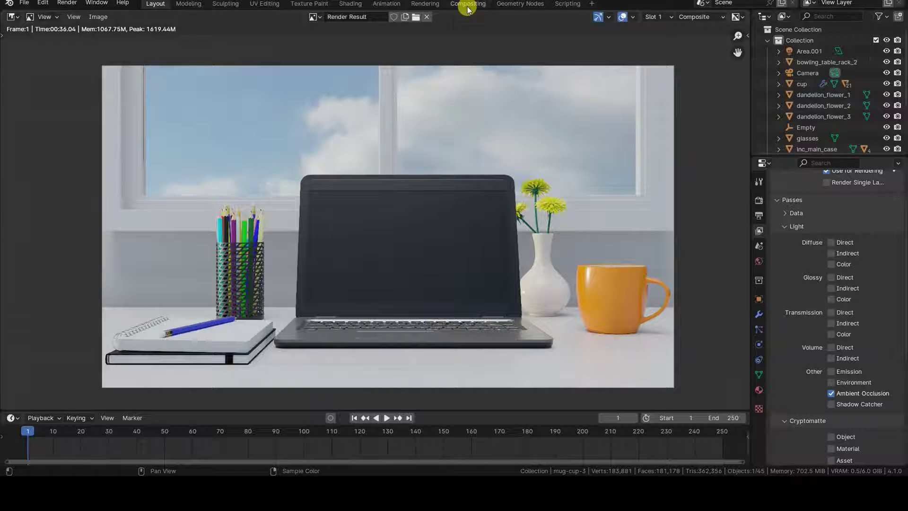
left_click(467, 5)
scroll(539, 277, "down", 1)
- Add a Viewer node and place it below the Composite node
middle_click_drag(547, 277, 572, 263)
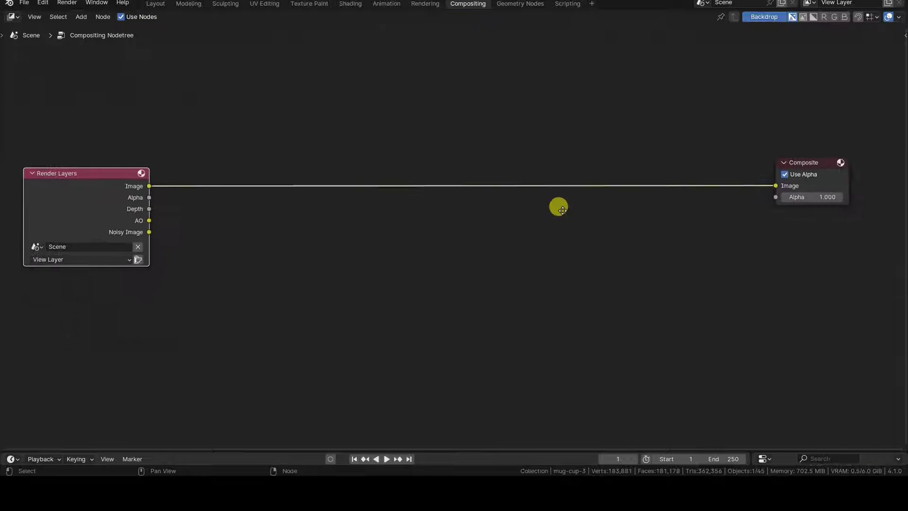
left_click(588, 329)
key("shift+a")
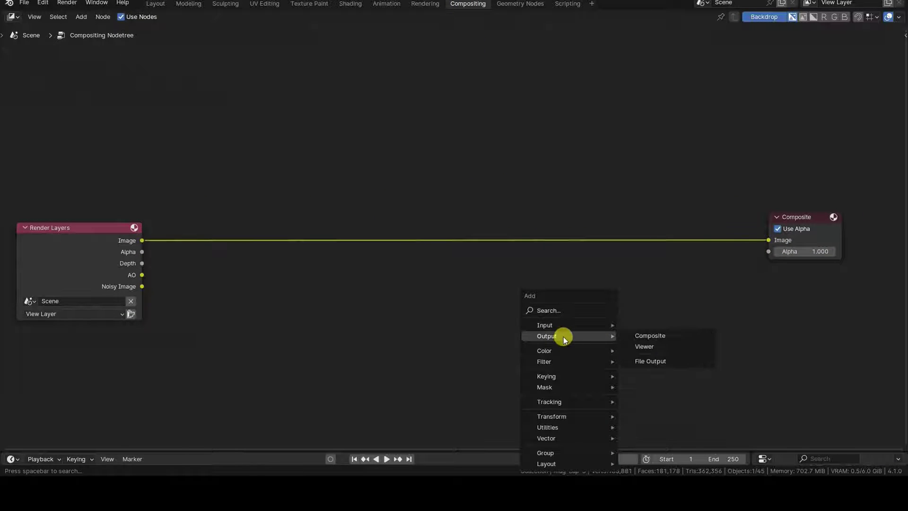
left_click(643, 346)
left_click(770, 274)
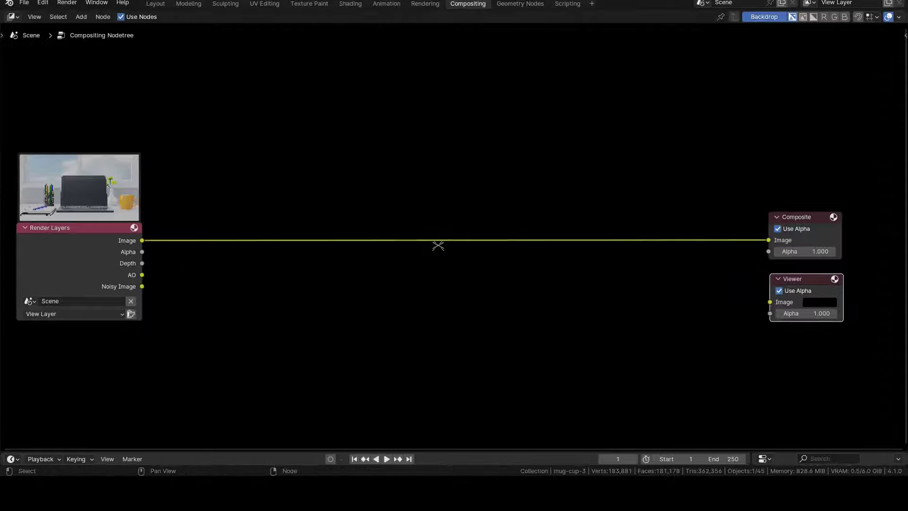
left_click(571, 337)
- Drop a Reroute onto the render link and connect it to the Viewer's Image input
key("shift+a")
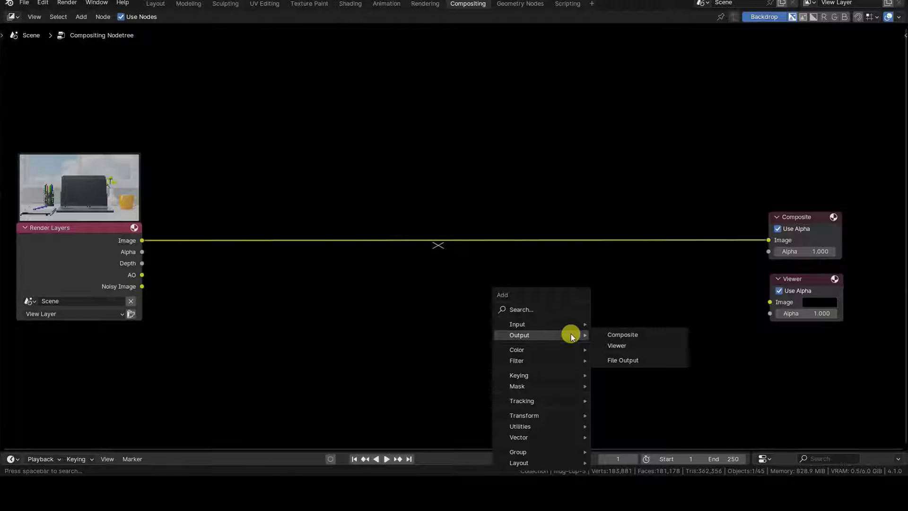
mouse_move(519, 463)
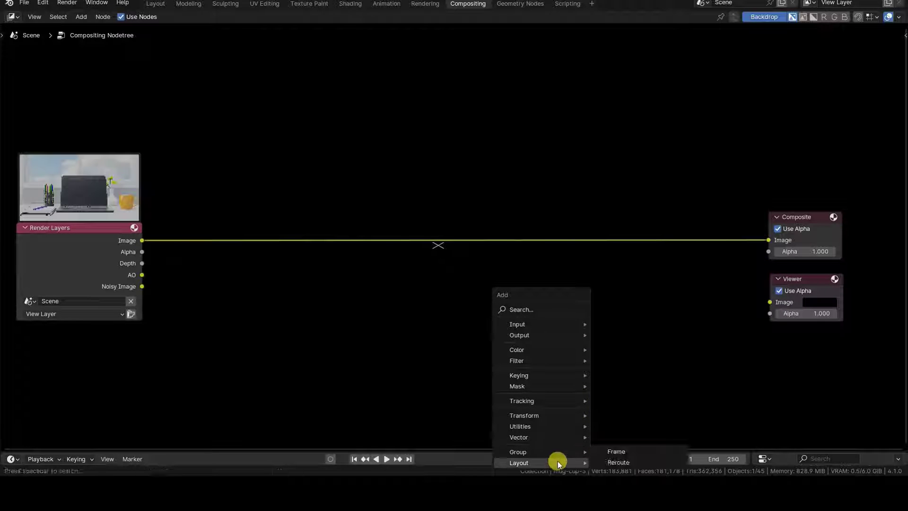
left_click(622, 463)
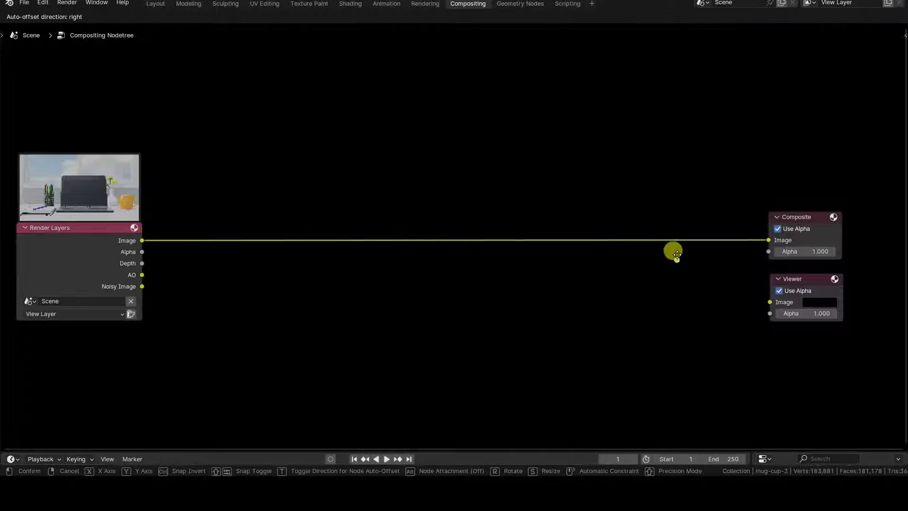
left_click(681, 239)
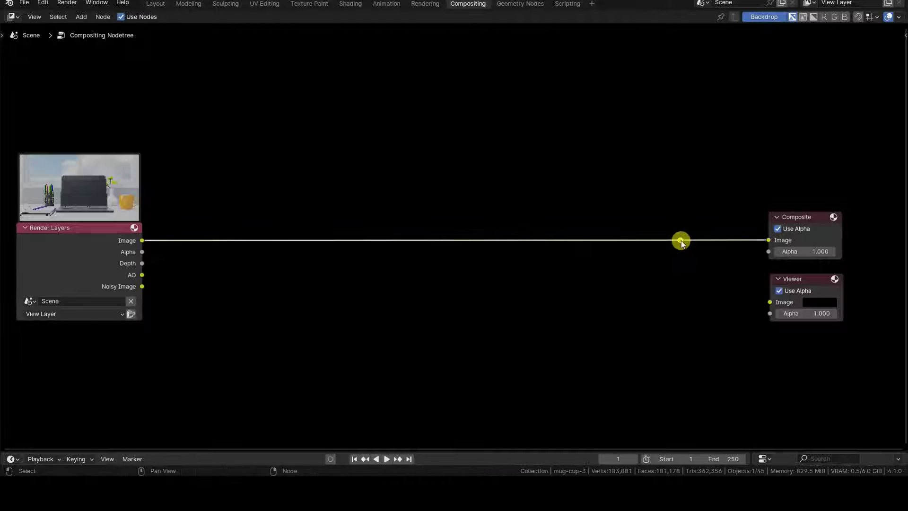
left_click_drag(680, 240, 769, 303)
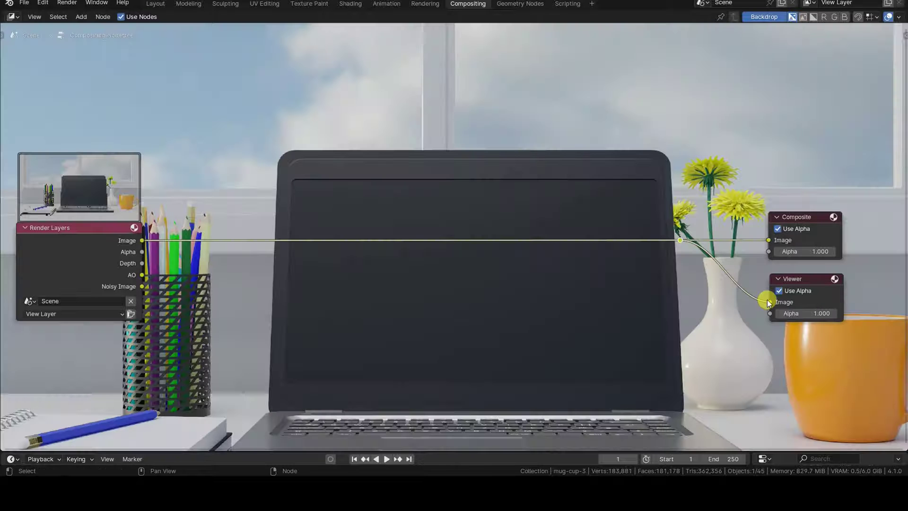
- Resize the backdrop render with V and Alt+V and reposition it behind the nodes
key("shift+a")
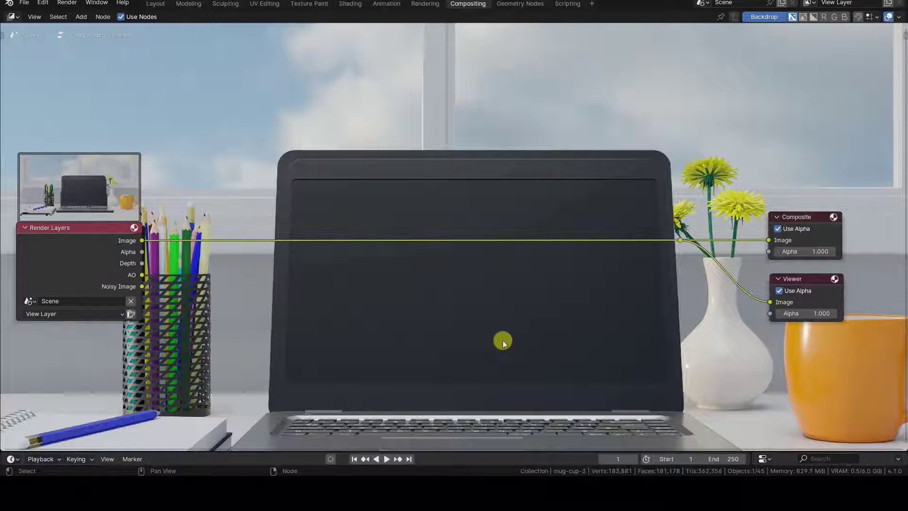
key("v")
key("v")
key("v")
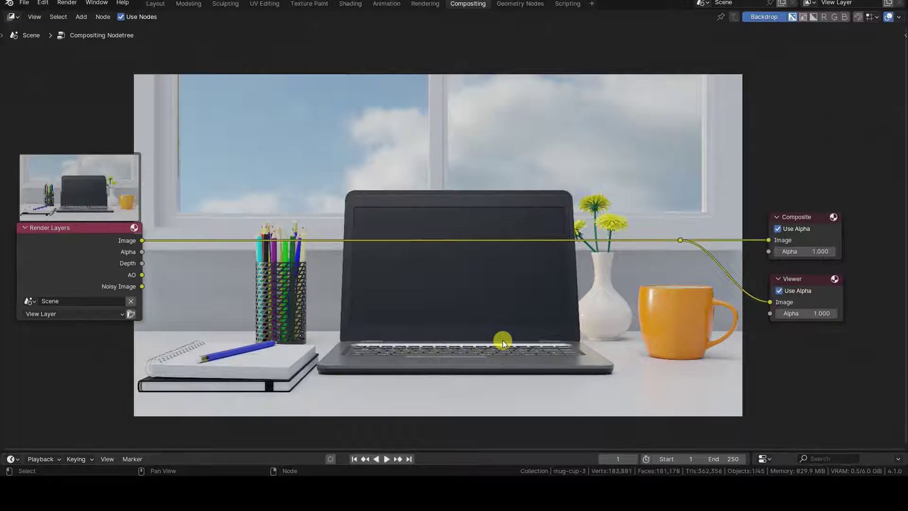
key("alt+v")
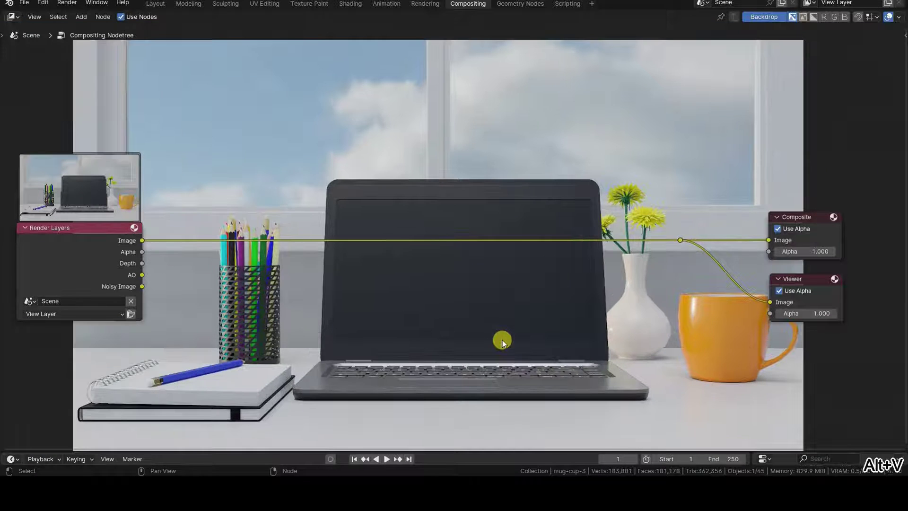
key("v")
middle_click_drag(504, 344, 515, 309, "alt")
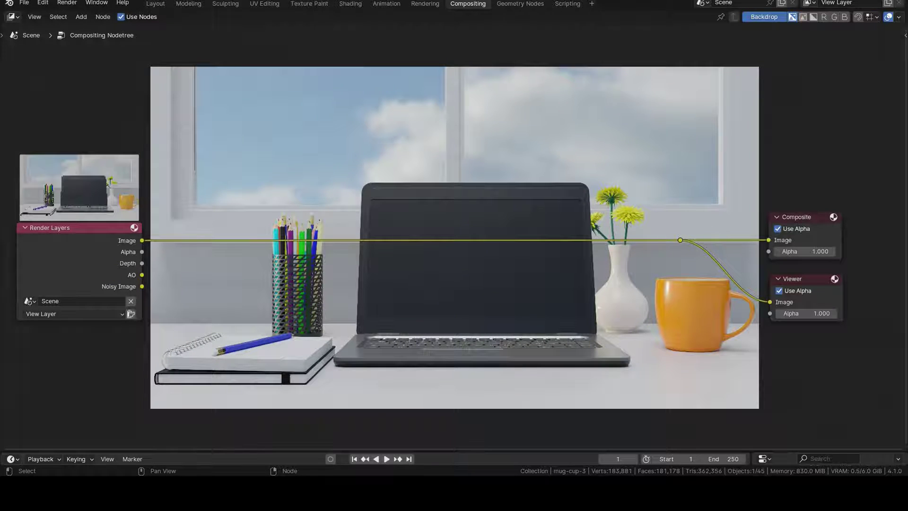
- Connect the AO output to the reroute and rearrange Render Layers, reroute, Composite and Viewer
left_click_drag(132, 279, 679, 240)
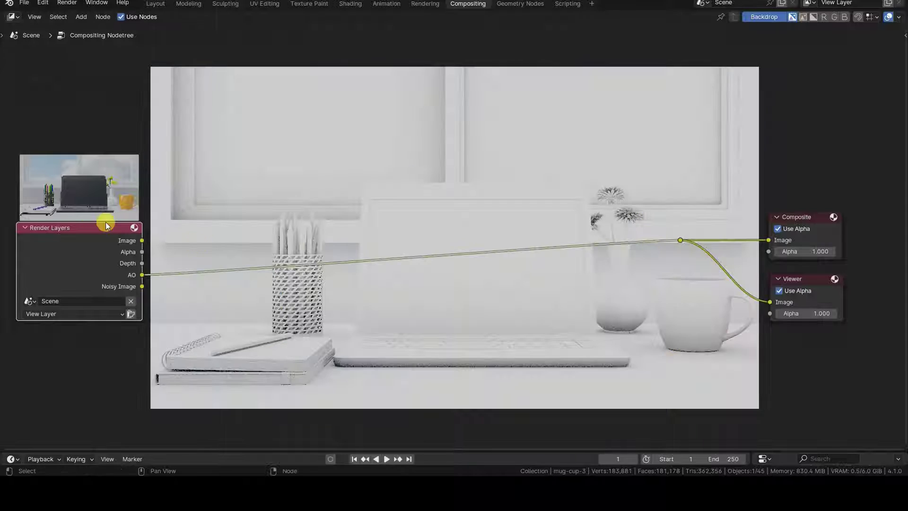
left_click_drag(71, 229, 58, 346)
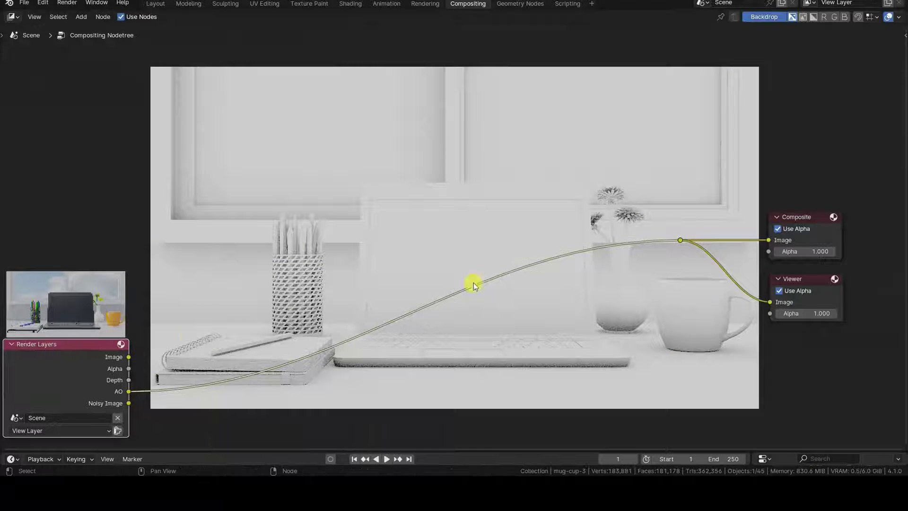
left_click_drag(680, 240, 745, 399)
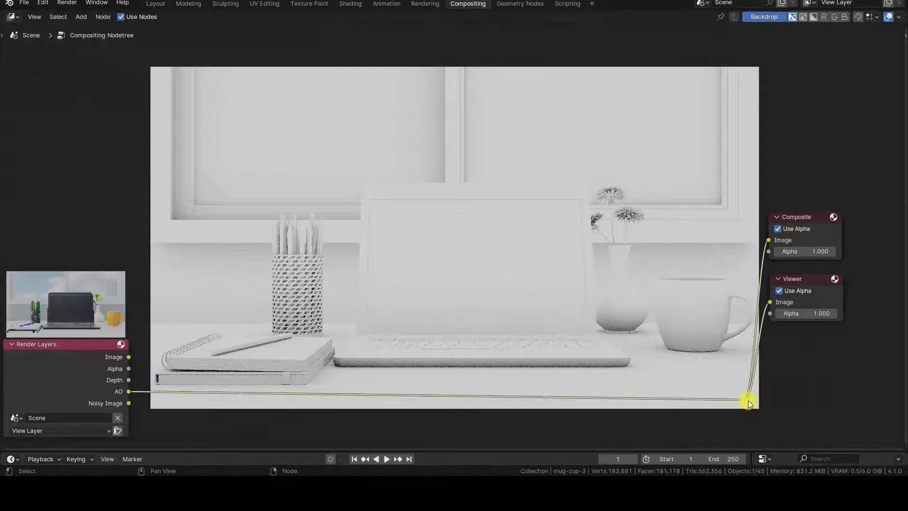
left_click(811, 278)
left_click(808, 214, "shift")
left_click_drag(808, 214, 859, 334)
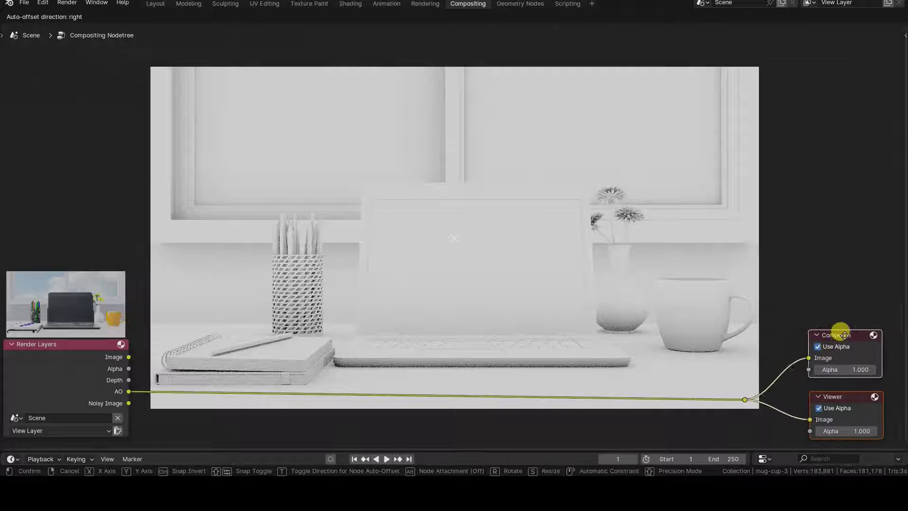
left_click_drag(745, 398, 779, 390)
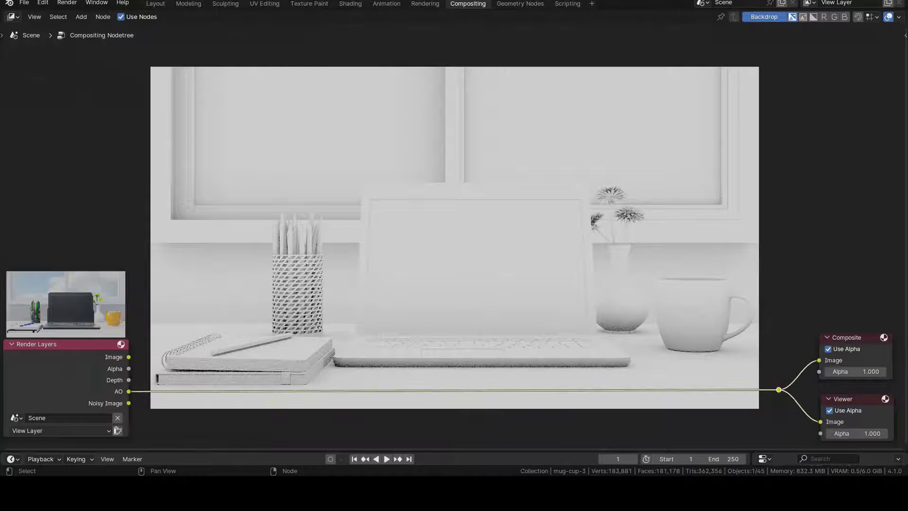
left_click(604, 311)
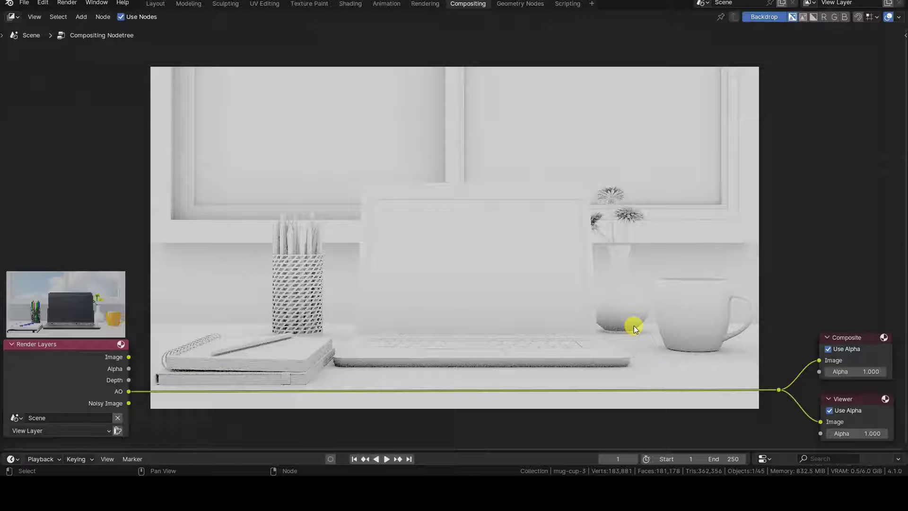
- Refit and shift the grey AO backdrop upward and settle the Render Layers node lower
key("v")
key("alt+v")
key("alt+v")
middle_click_drag(634, 328, 618, 166, "alt")
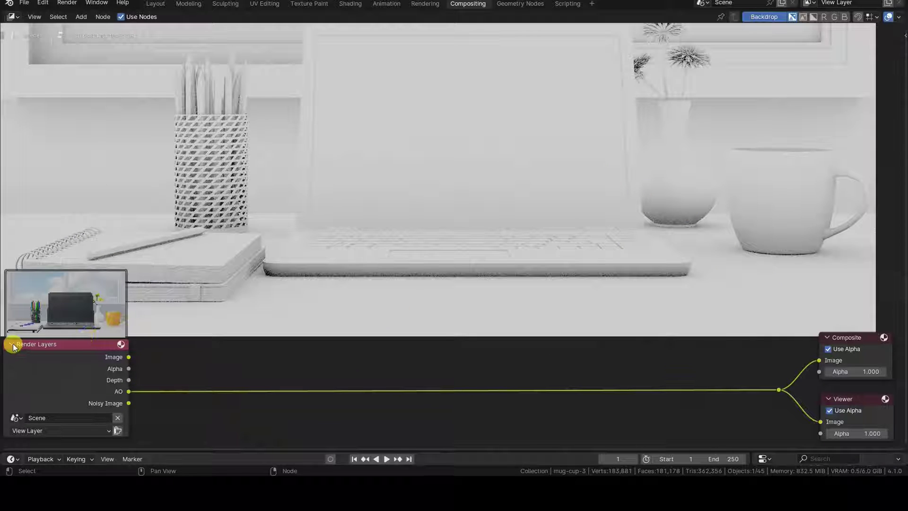
mouse_move(19, 348)
left_mouse_down()
mouse_move(47, 358)
mouse_move(41, 365)
left_mouse_up()
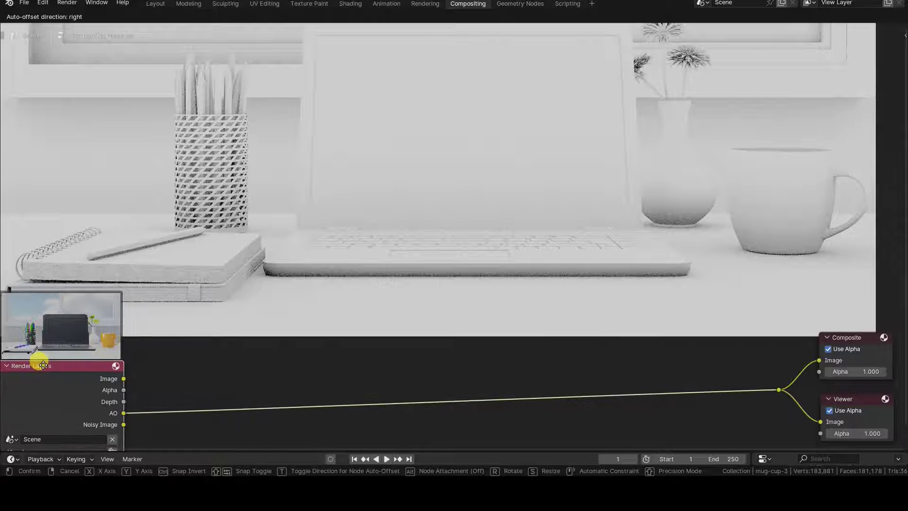
middle_click_drag(375, 279, 374, 267, "alt")
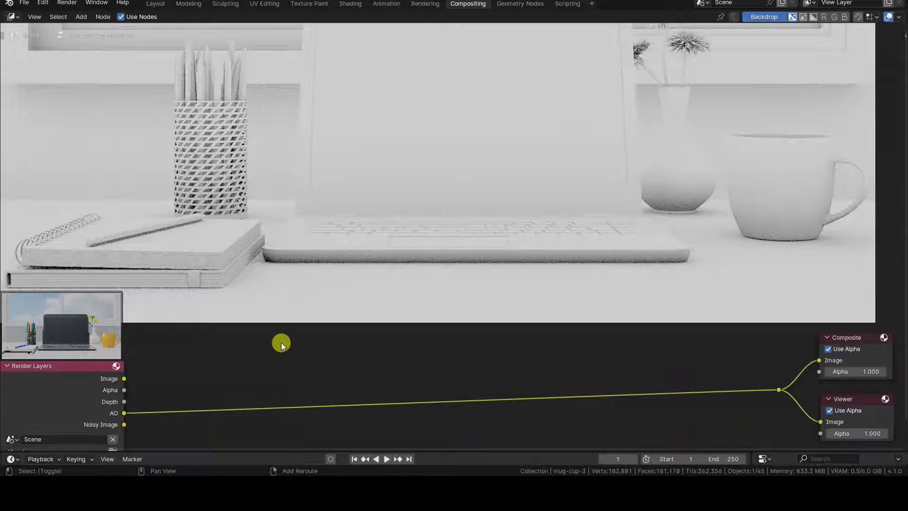
key("shift+a")
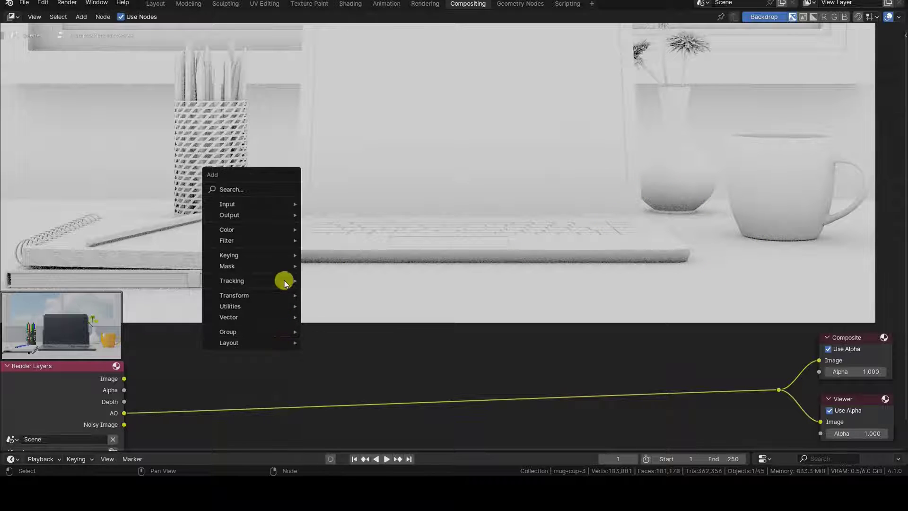
mouse_move(227, 241)
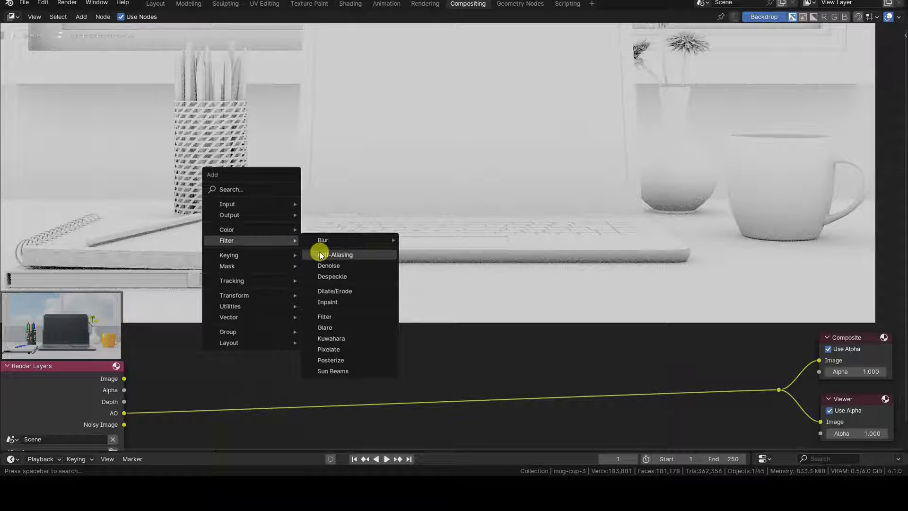
- Insert a Denoise node on the AO link to the outputs and refit the backdrop preview
left_click(342, 266)
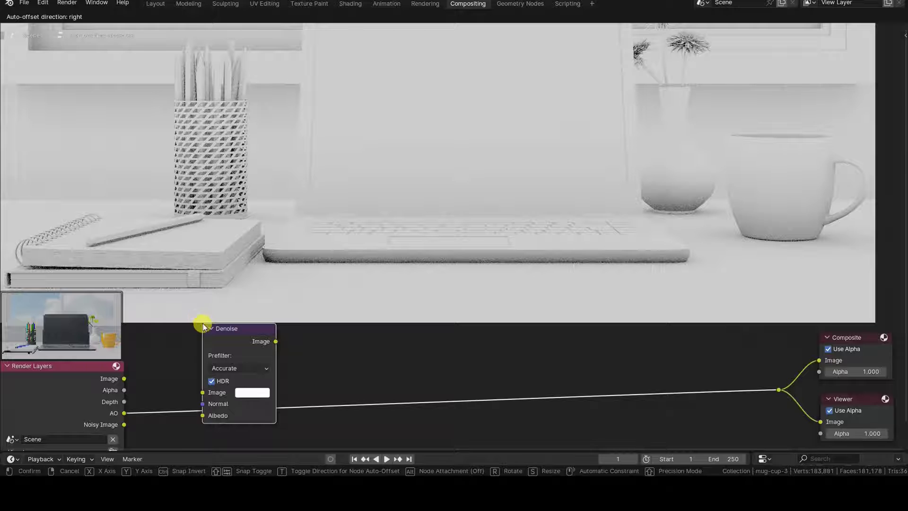
left_click(203, 324)
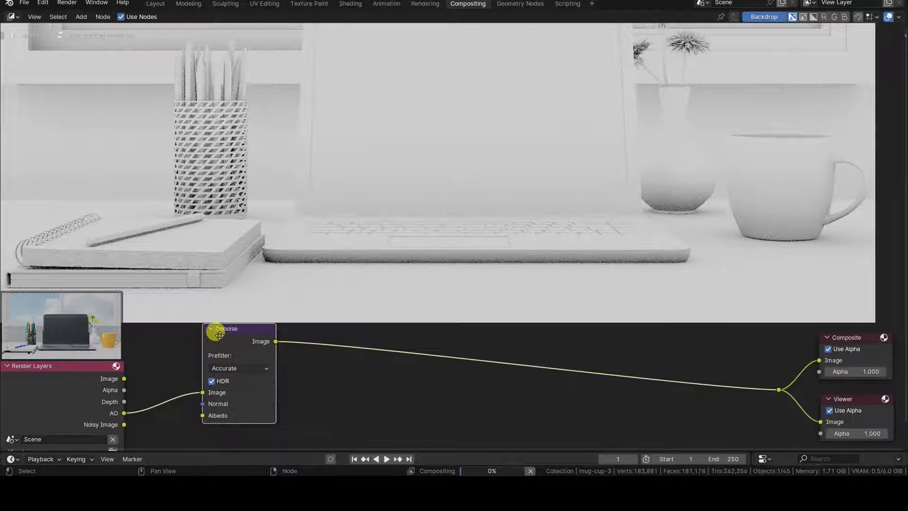
left_click_drag(219, 333, 182, 349)
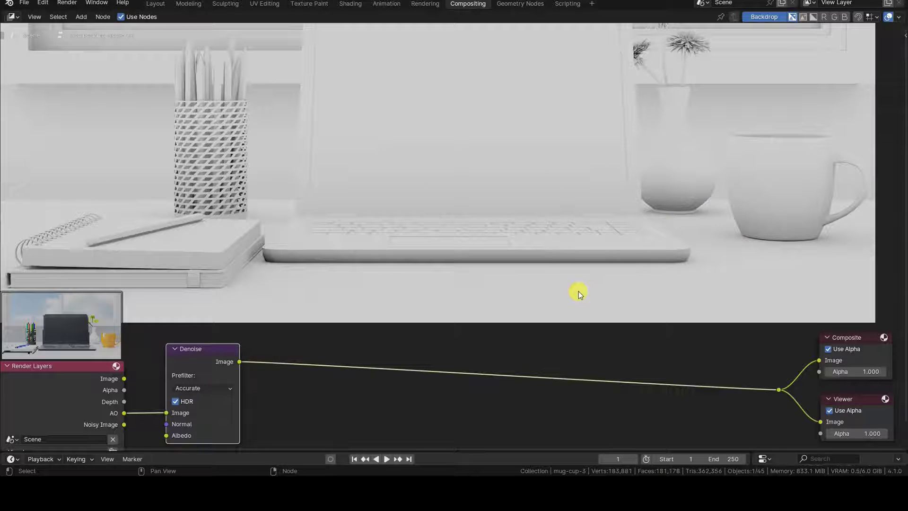
key("v")
key("v")
middle_click_drag(515, 254, 505, 309, "alt")
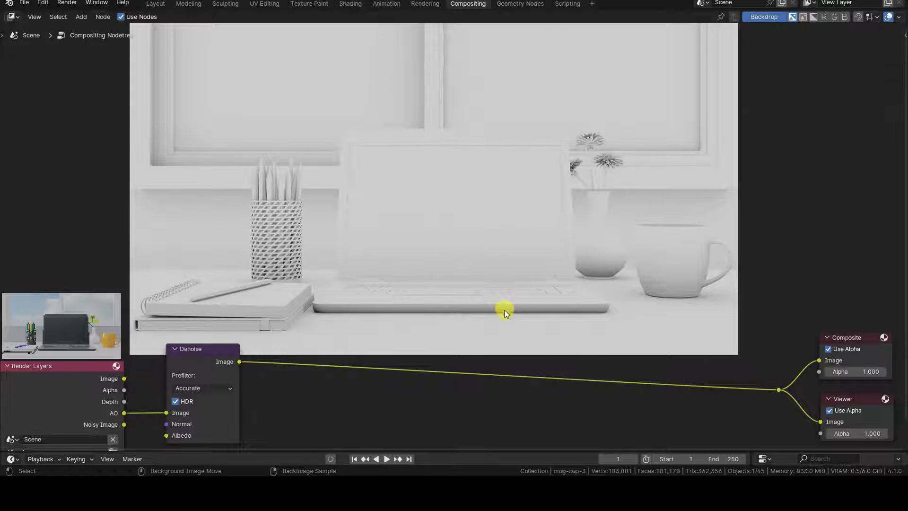
middle_click_drag(505, 309, 506, 313, "alt")
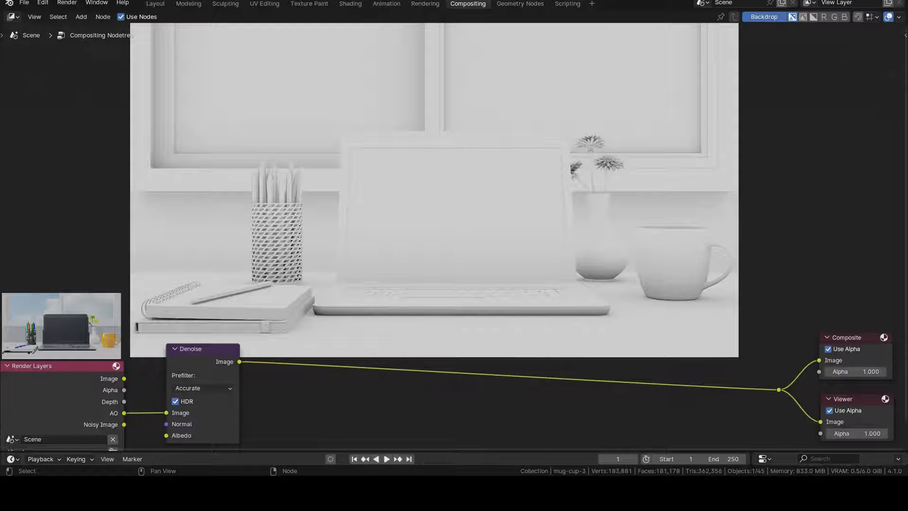
key("shift+a")
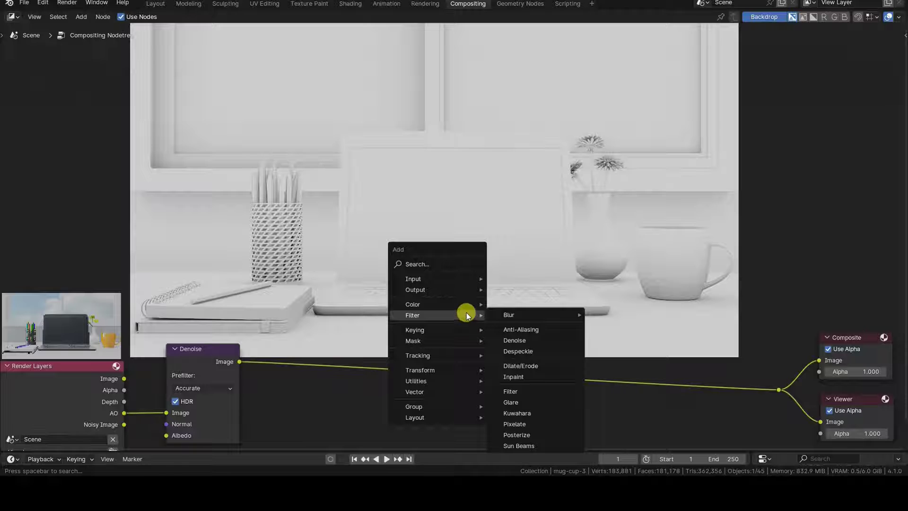
mouse_move(525, 318)
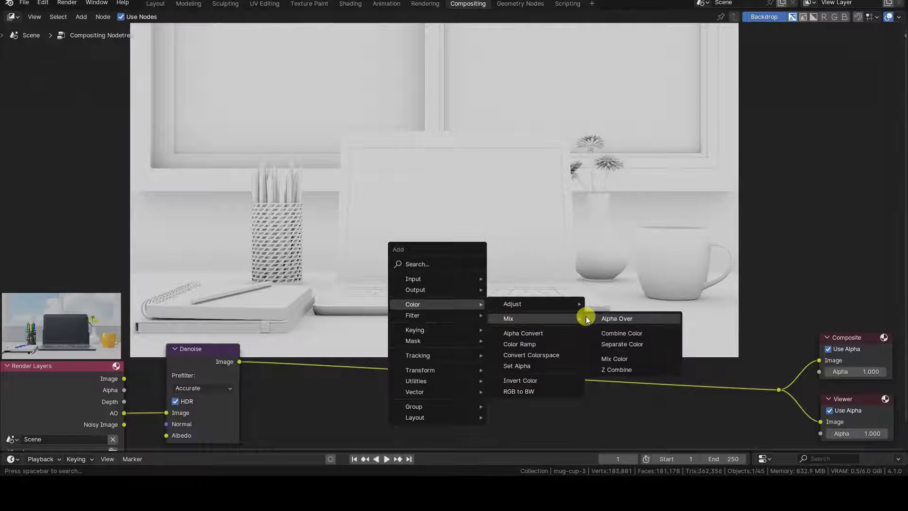
- Insert a Mix Color node set to Multiply, fed by the render Image and the denoised AO
left_click(615, 358)
left_click(665, 316)
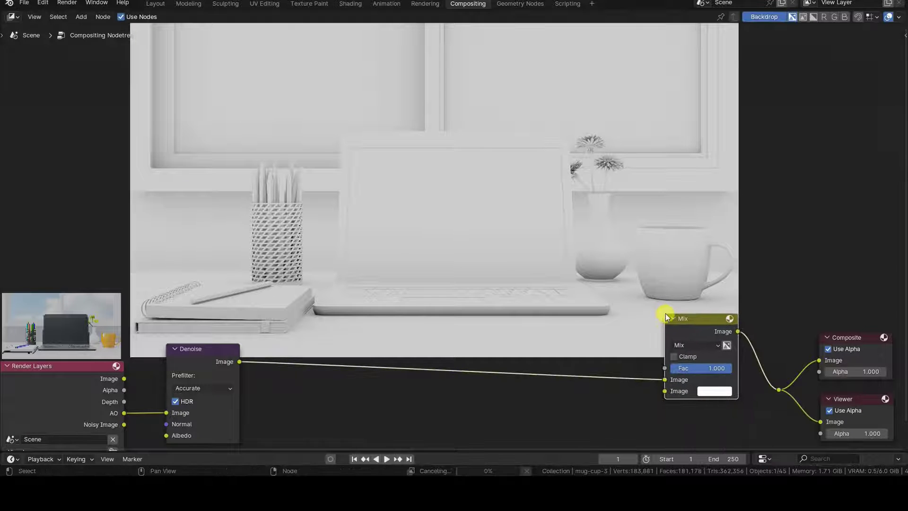
left_click(684, 347)
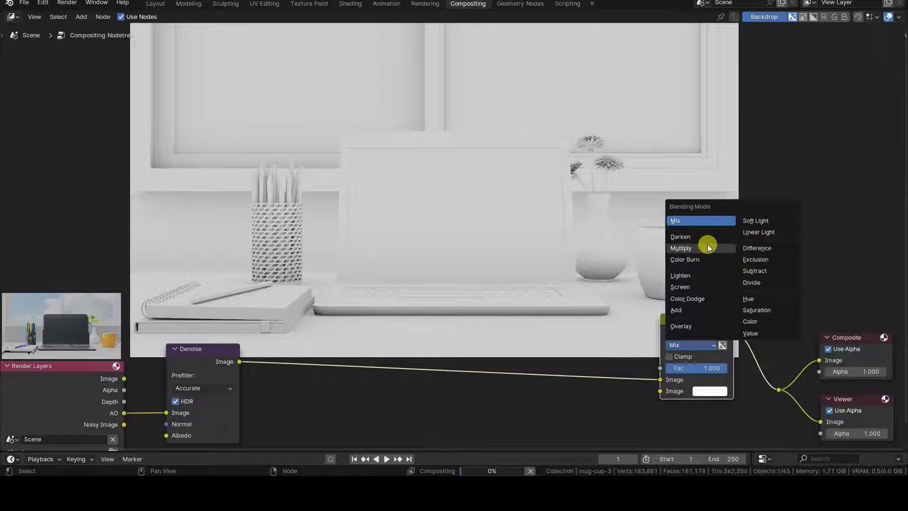
left_click(674, 249)
mouse_move(123, 378)
left_mouse_down()
mouse_move(641, 364)
mouse_move(660, 379)
left_mouse_up()
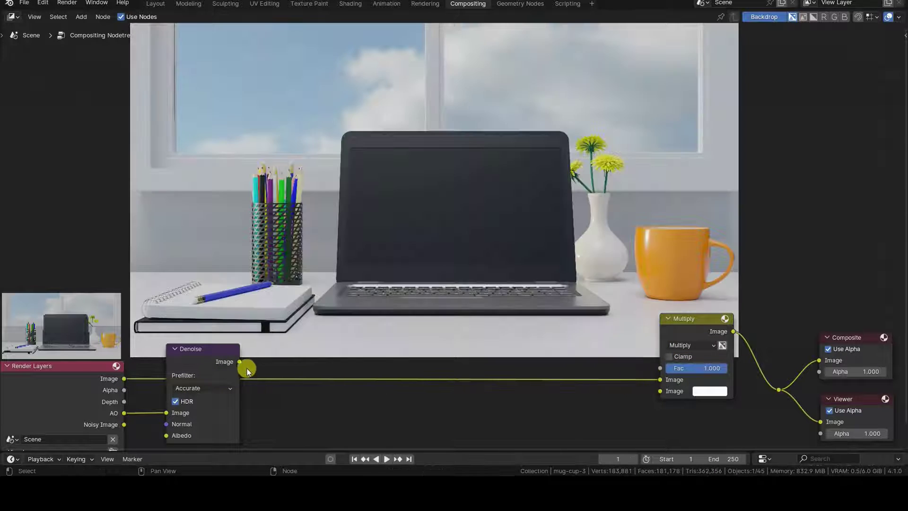
left_click_drag(241, 362, 660, 390)
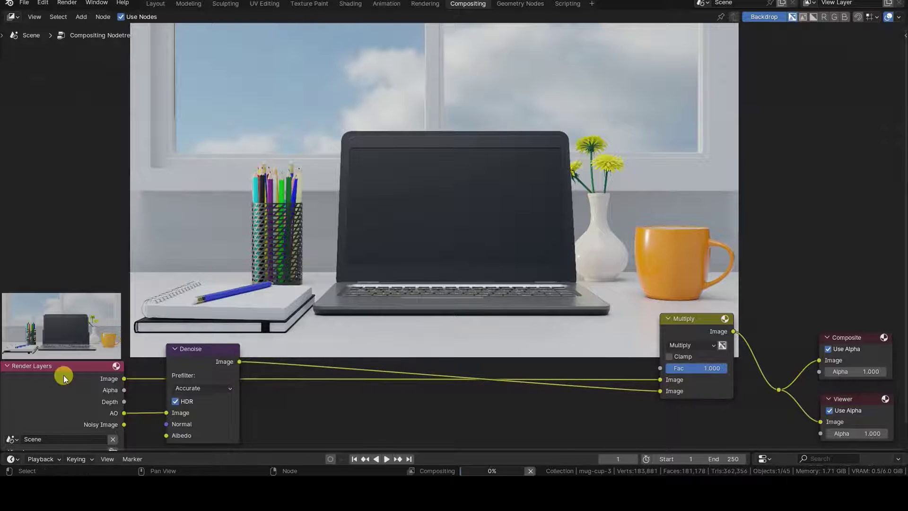
left_click_drag(58, 369, 59, 310)
- Tidy the Denoise, Multiply and Render Layers node positions
left_click_drag(196, 349, 173, 364)
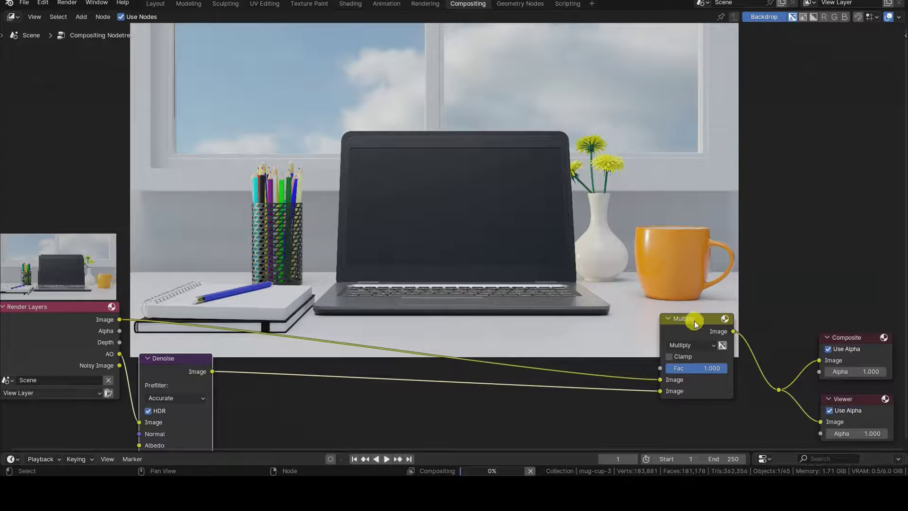
mouse_move(695, 318)
left_mouse_down()
mouse_move(700, 296)
mouse_move(703, 311)
left_mouse_up()
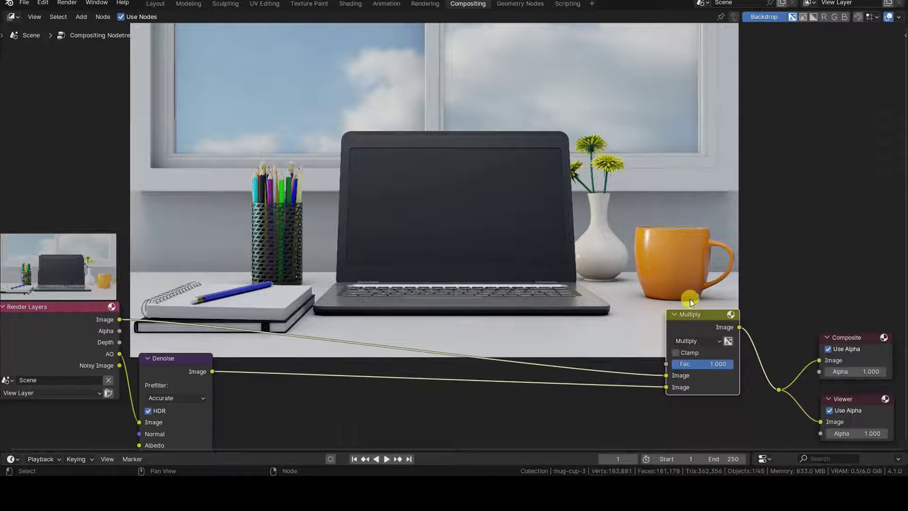
left_click_drag(685, 314, 687, 324)
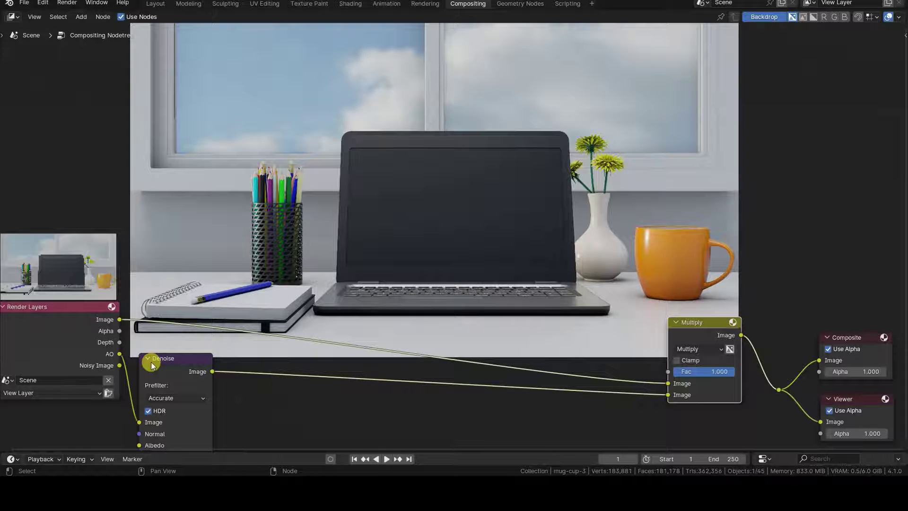
left_click_drag(58, 308, 59, 330)
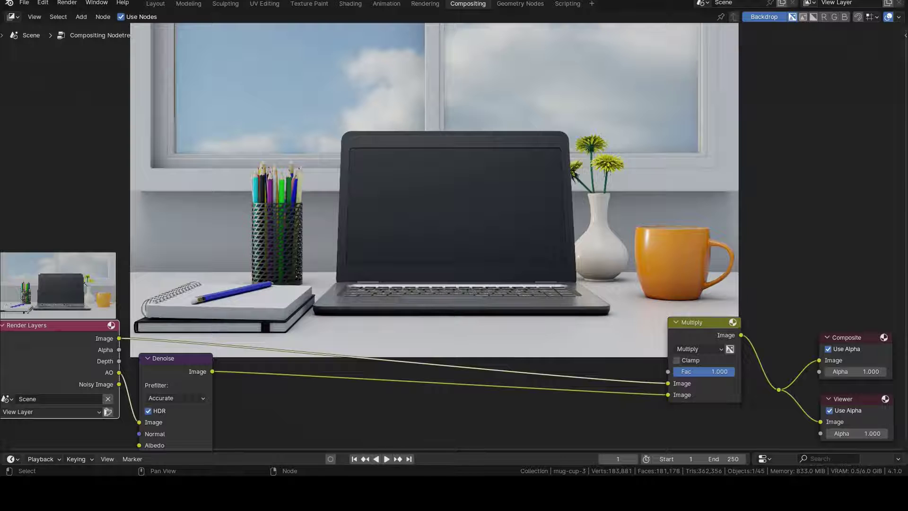
left_click(695, 321)
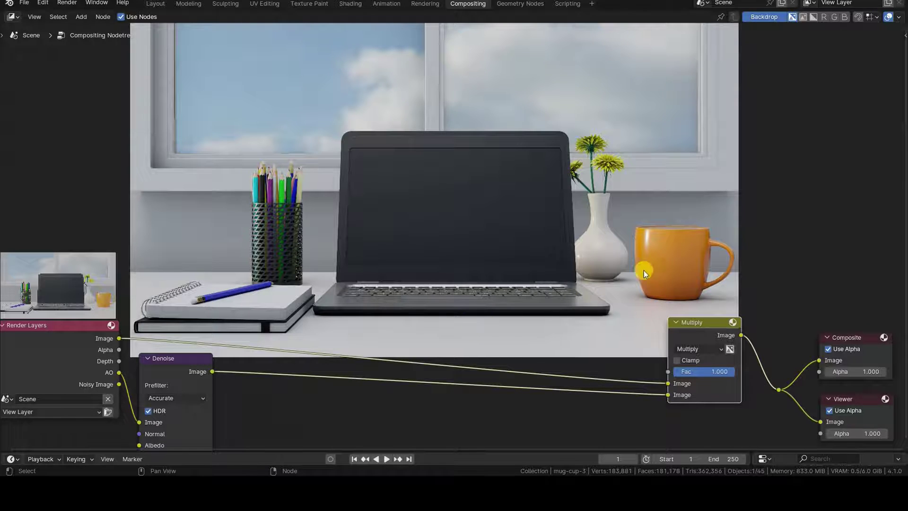
left_click(696, 318)
key("m")
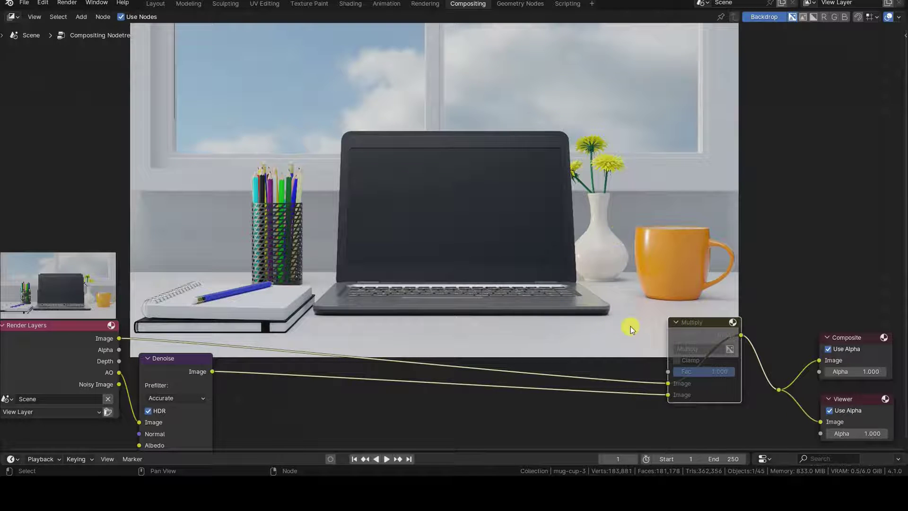
key("m")
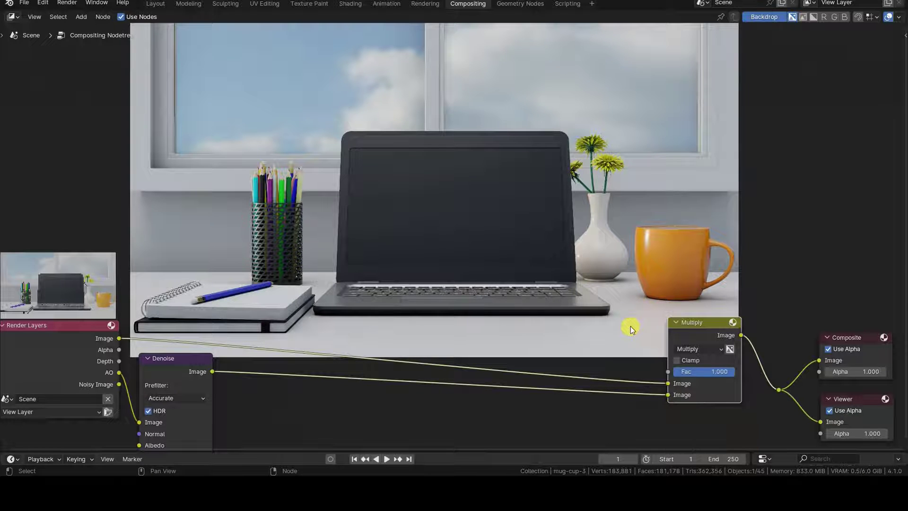
key("m")
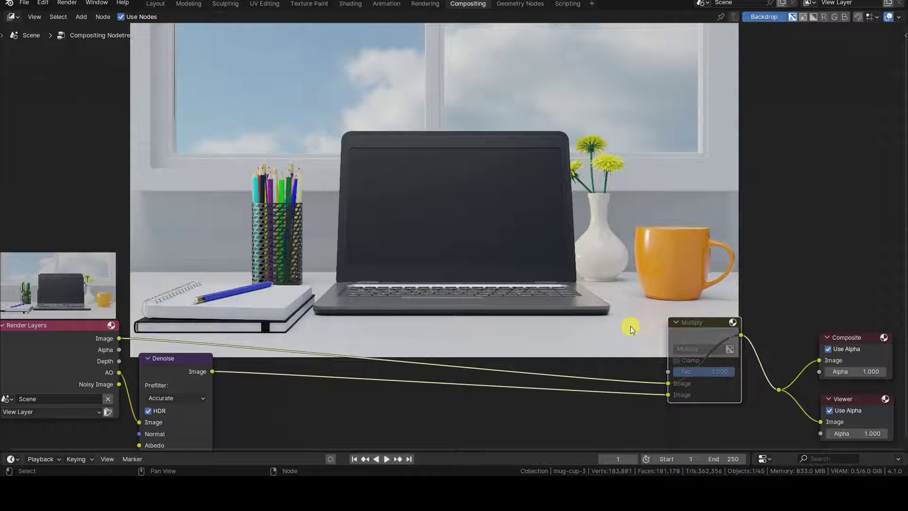
key("m")
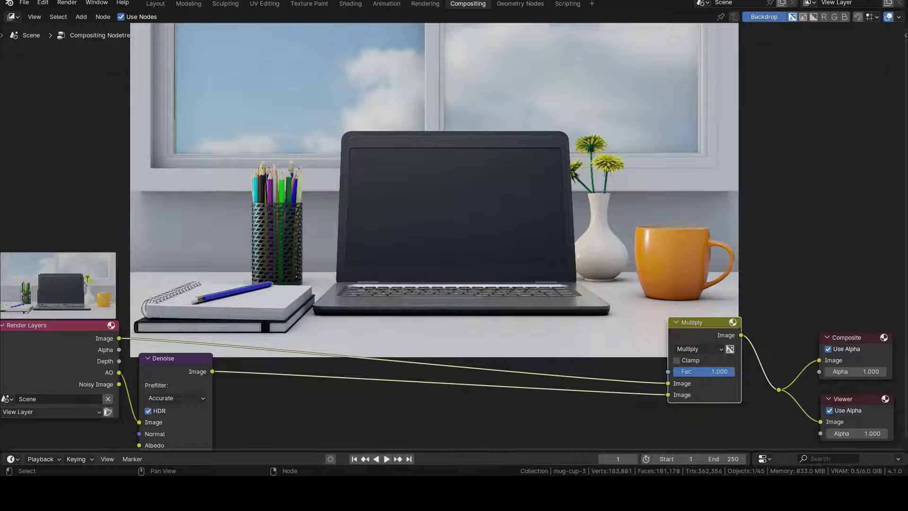
- Link the Denoise Image straight to Composite and Viewer and detach the Multiply node aside
left_click_drag(212, 370, 772, 397)
left_click_drag(712, 329, 747, 280)
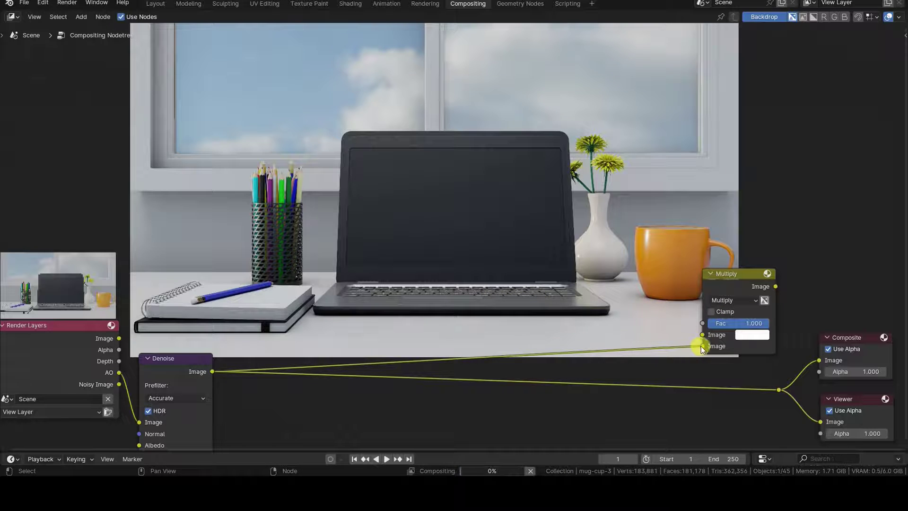
mouse_move(714, 280)
left_mouse_down("alt")
mouse_move(809, 174)
mouse_move(802, 132)
left_mouse_up("alt")
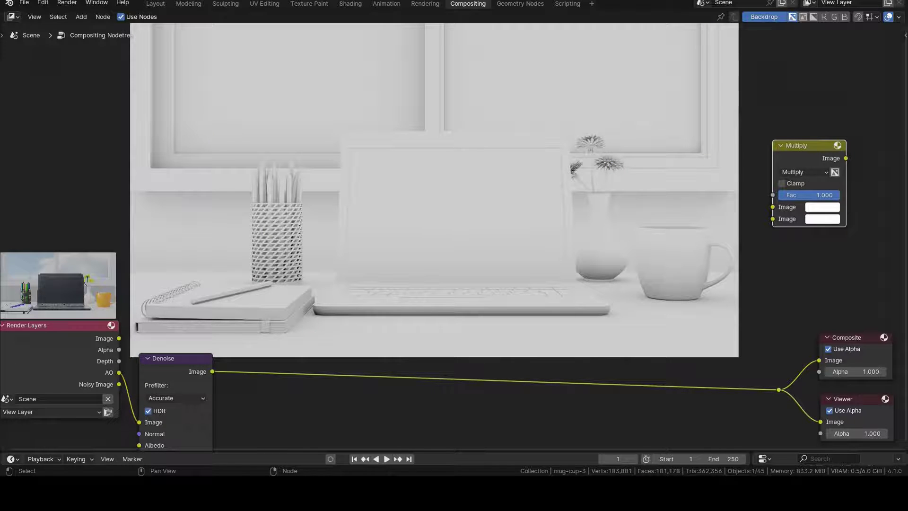
key("shift+a")
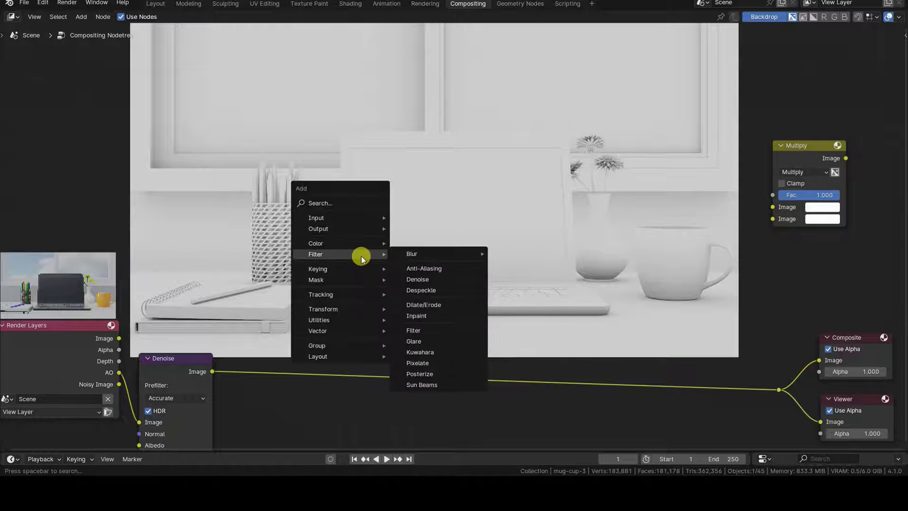
- Insert a Dilate/Erode node after Denoise, trying distance 3 and -3 before settling on -1
left_click(424, 304)
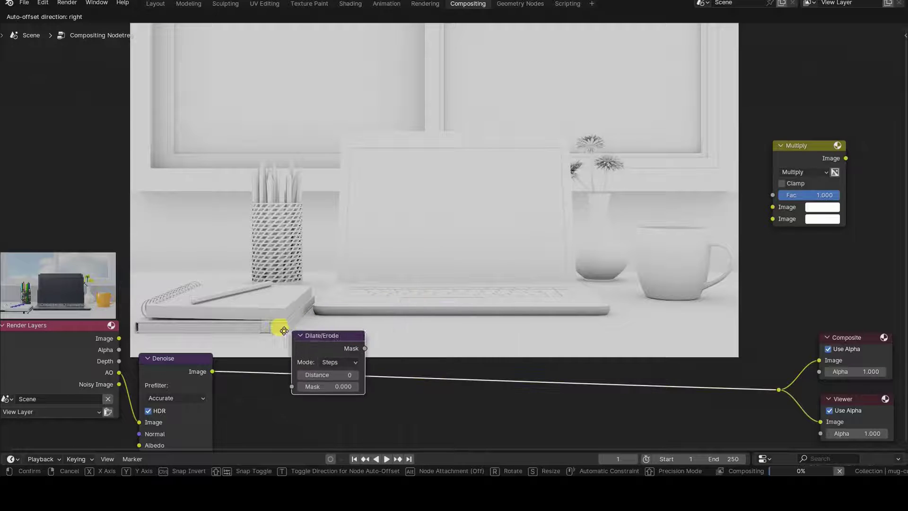
left_click(345, 376)
left_click(345, 377)
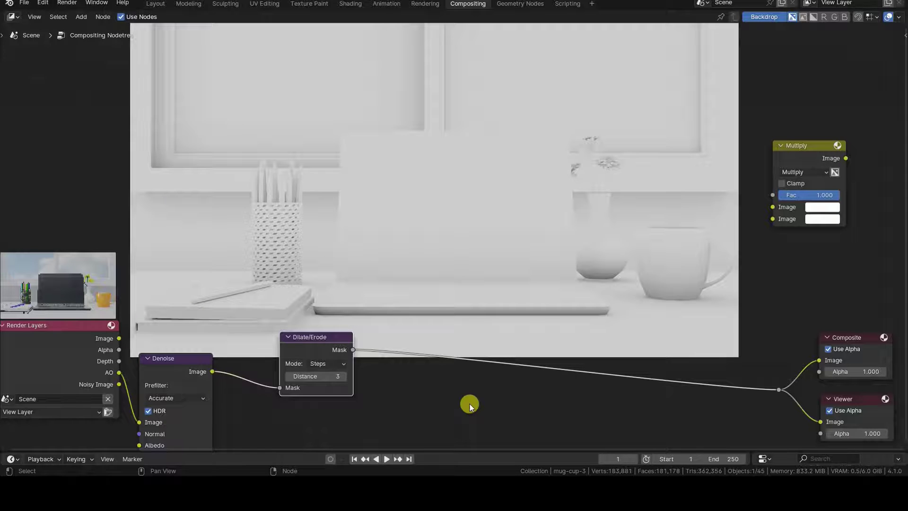
left_click(316, 376)
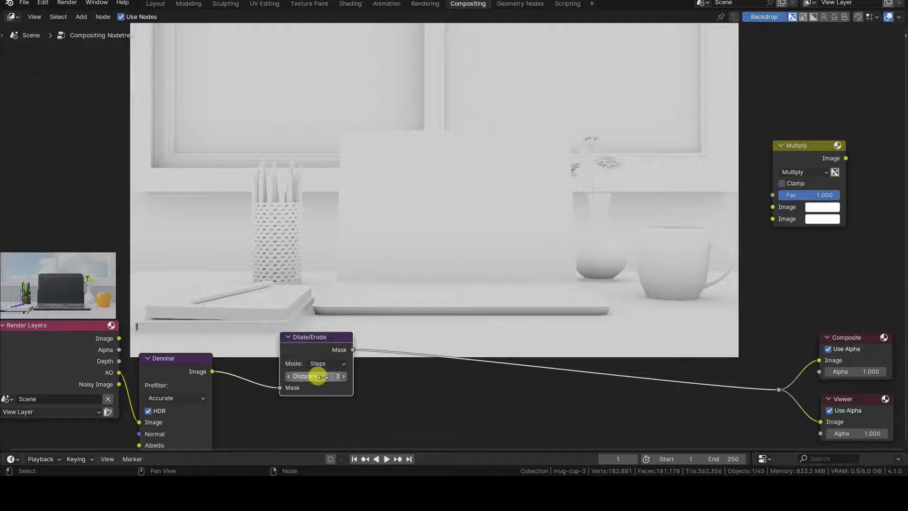
type("3")
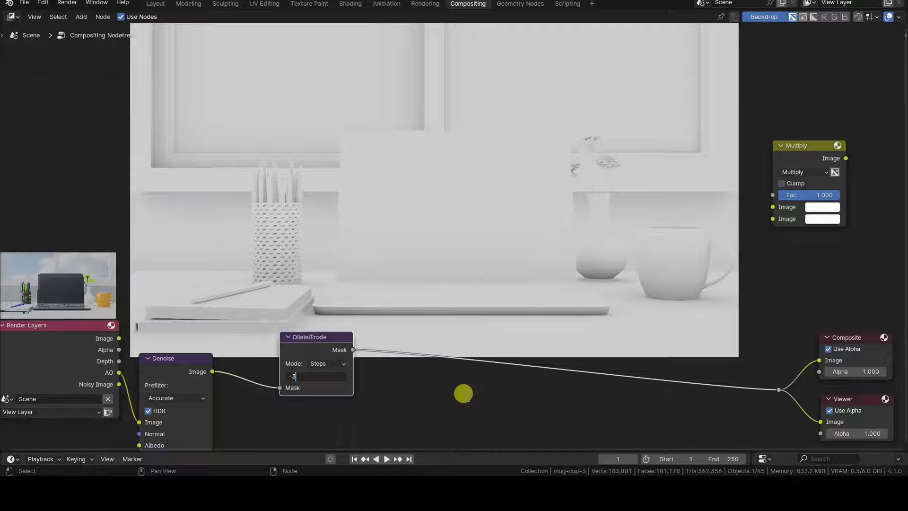
key("Return")
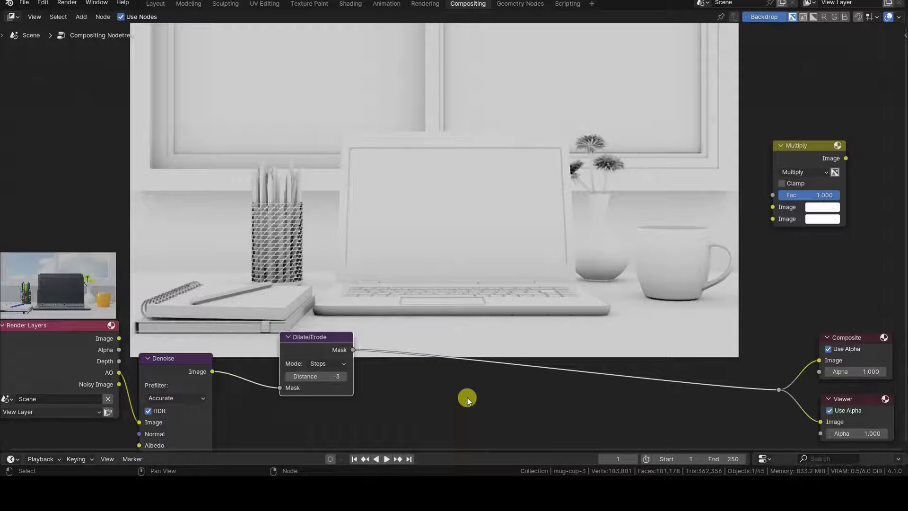
left_click(337, 376)
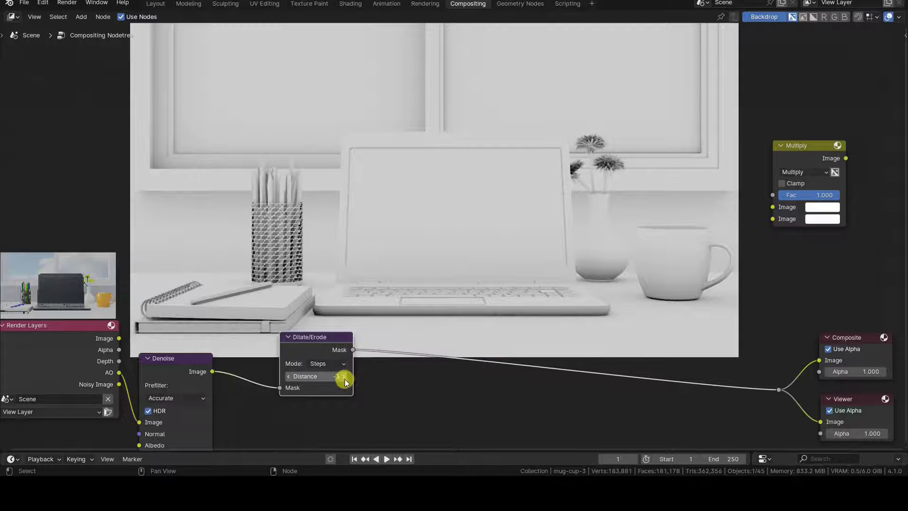
type("-1")
key("Return")
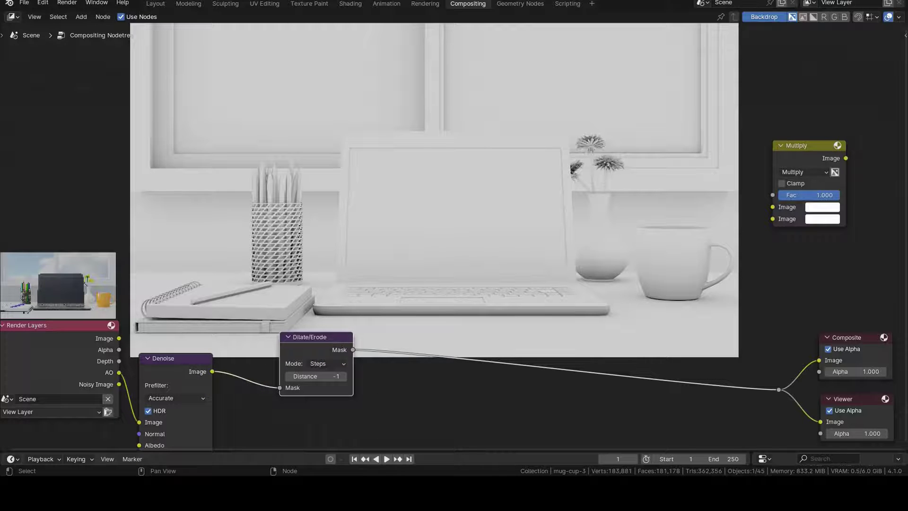
key("shift+a")
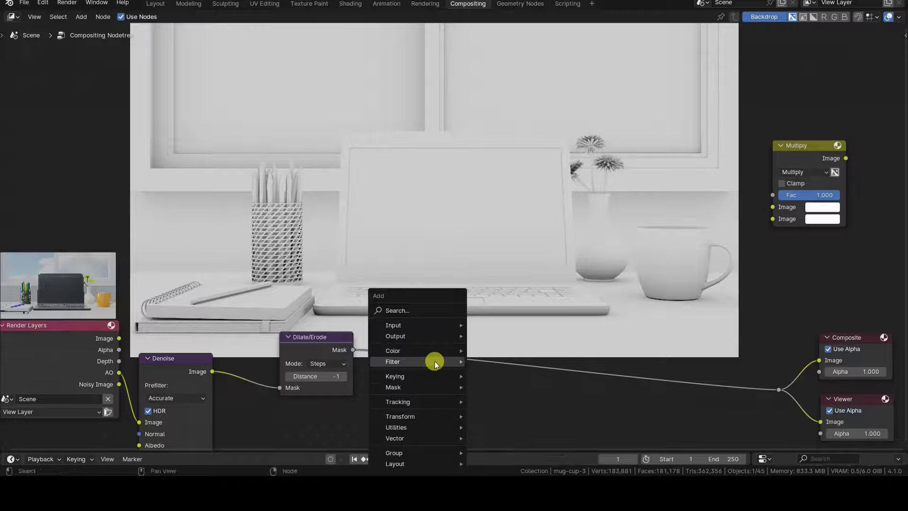
mouse_move(493, 351)
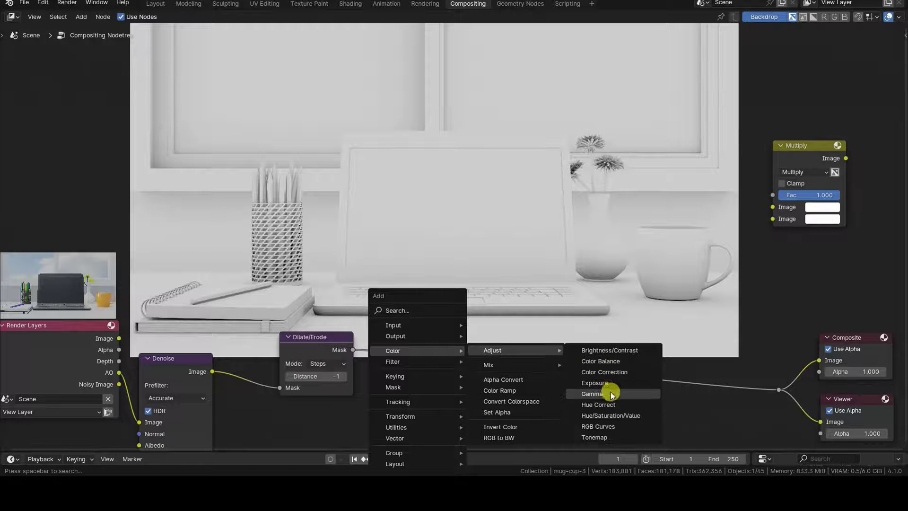
- Insert a Gamma node on the mask link, try 0.8 then 1.6, then delete it
left_click(599, 339)
left_click(439, 333)
double_click(472, 376)
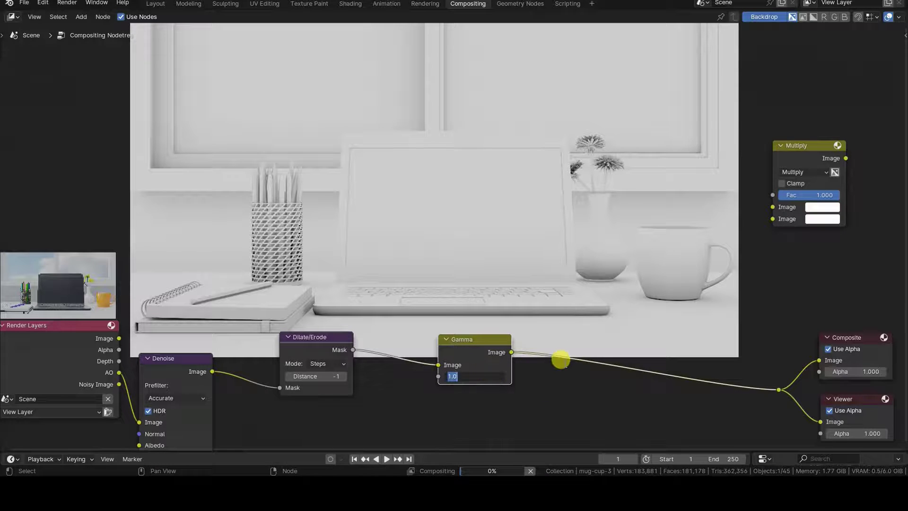
type("0.8")
key("Return")
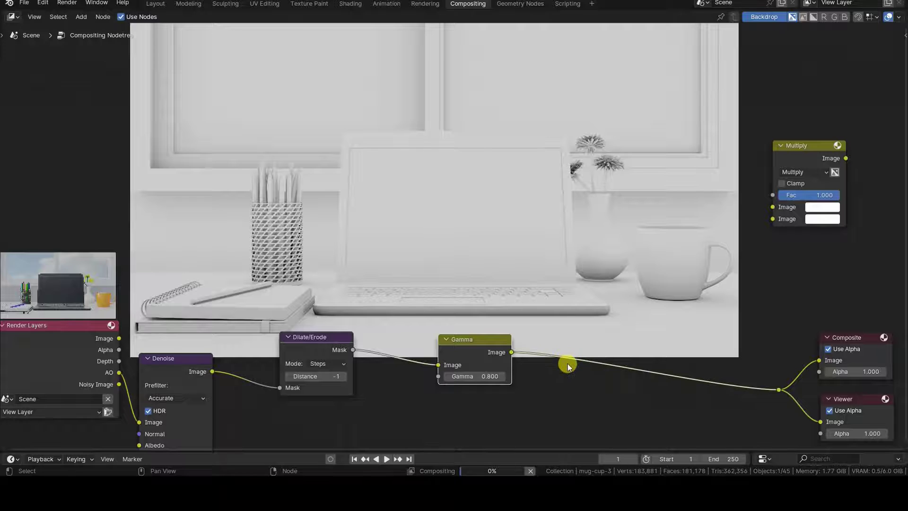
double_click(490, 376)
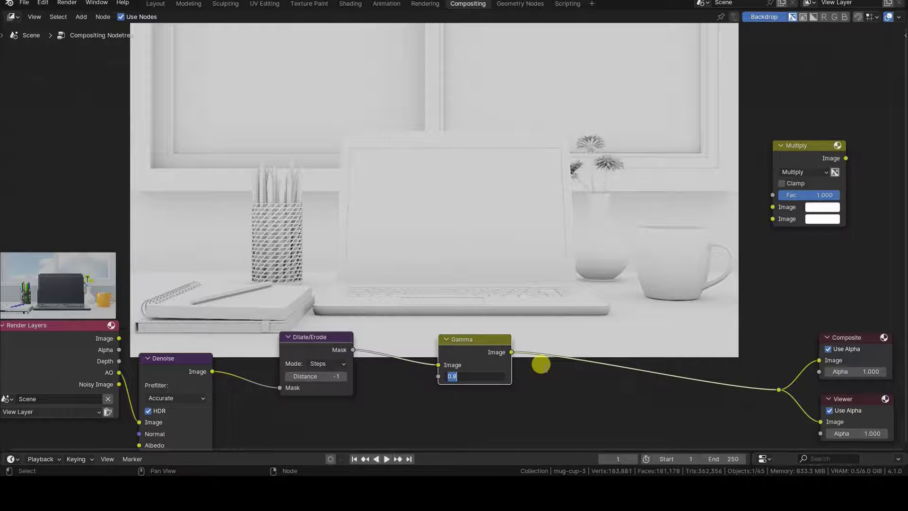
type("Gamma 1.6")
key("Return")
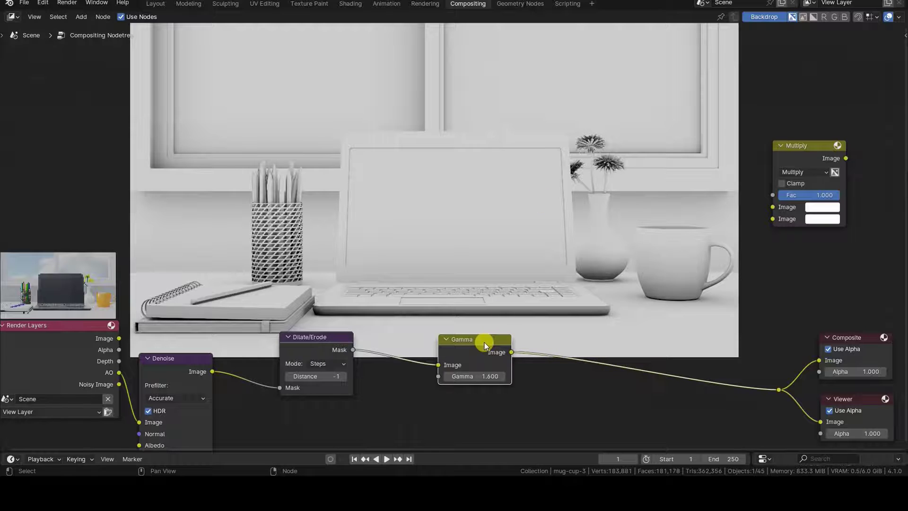
key("x")
key("shift+a")
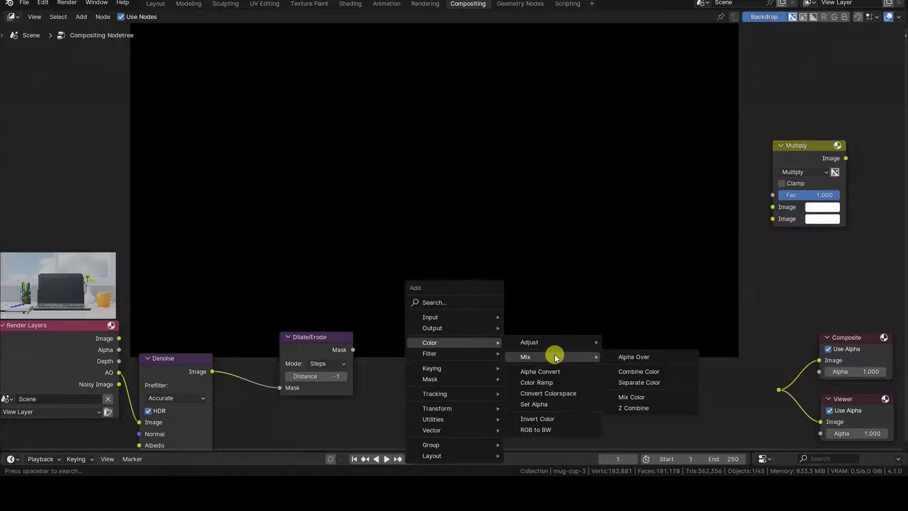
- Insert an RGB Curves node between the Dilate/Erode mask and the output reroute
left_click(659, 418)
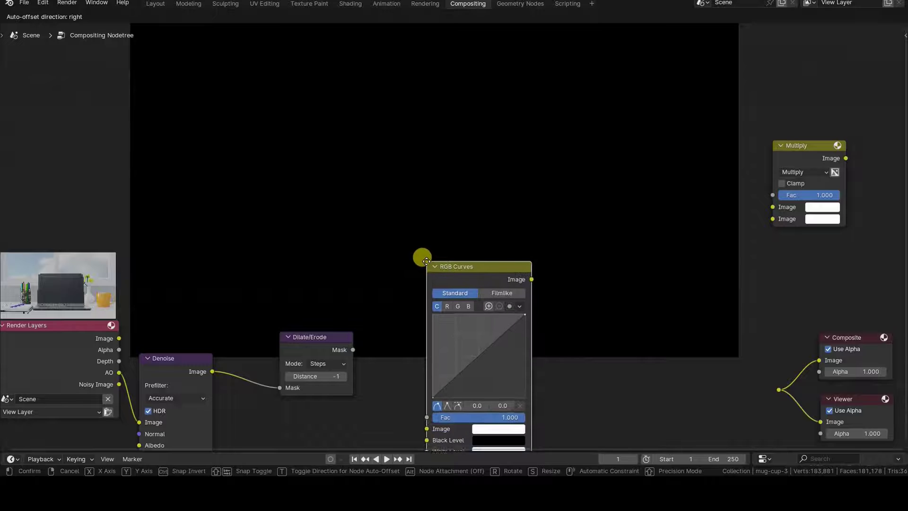
left_click(428, 244)
left_click_drag(353, 349, 381, 366)
left_click_drag(428, 415, 429, 413)
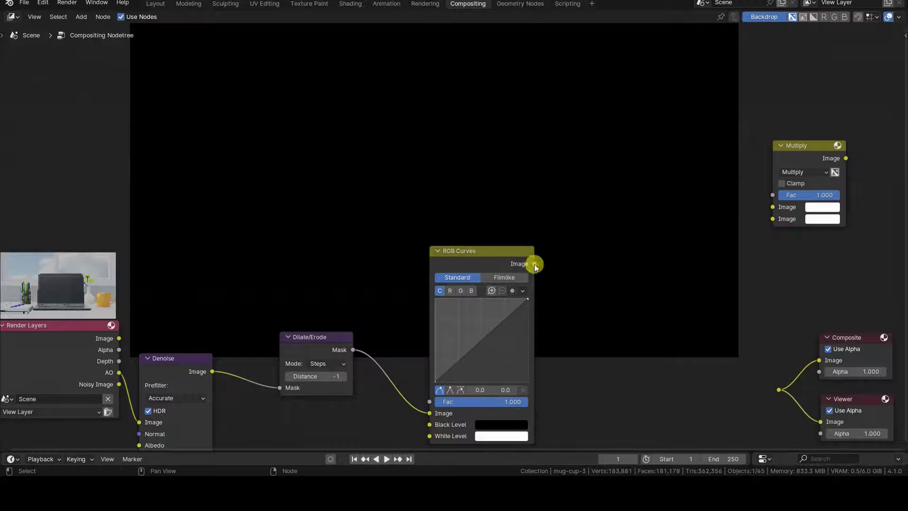
- Pull the curve point down to darken the mask midtones, then collapse and tidy the nodes
left_click_drag(535, 263, 780, 388)
left_click_drag(482, 344, 463, 324)
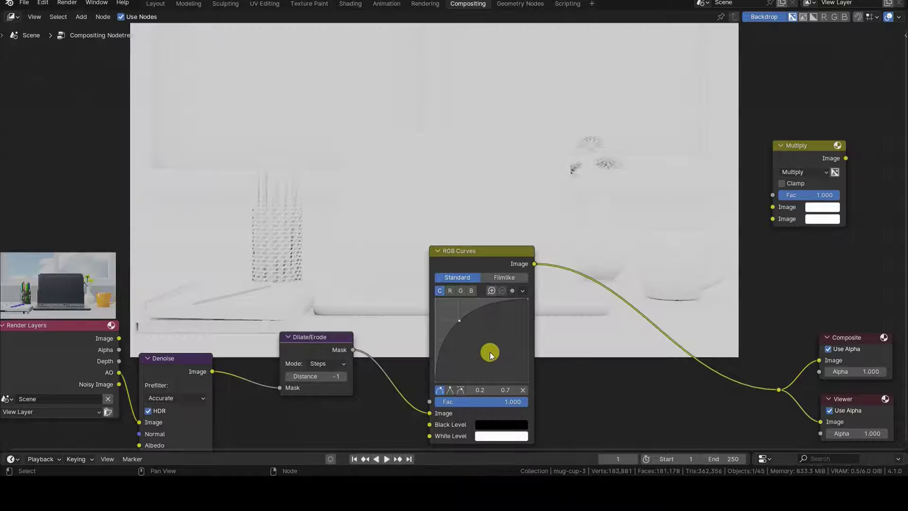
left_click_drag(459, 321, 491, 349)
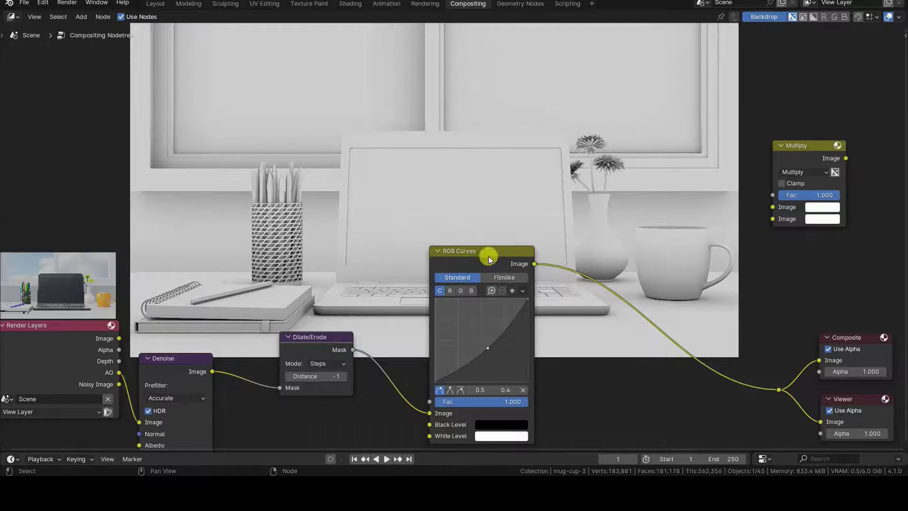
left_click(437, 251)
left_click_drag(438, 252, 432, 394)
left_click_drag(331, 345, 319, 376)
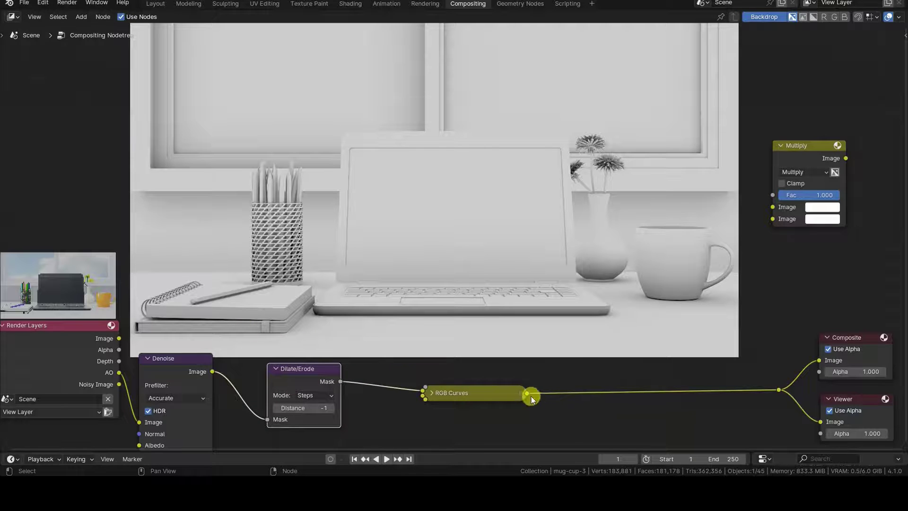
- Feed Render Layers Image and the RGB Curves result into the Multiply node's two inputs
left_click_drag(527, 393, 772, 219)
left_click_drag(118, 338, 773, 207)
mouse_move(806, 154)
left_mouse_down()
mouse_move(681, 311)
mouse_move(703, 318)
left_mouse_up()
left_click(431, 393)
- Route the Multiply result to the Composite/Viewer reroute and tidy the node layout
mouse_move(492, 381)
left_mouse_down()
mouse_move(454, 376)
mouse_move(492, 371)
left_mouse_up()
left_click_drag(742, 310, 752, 275)
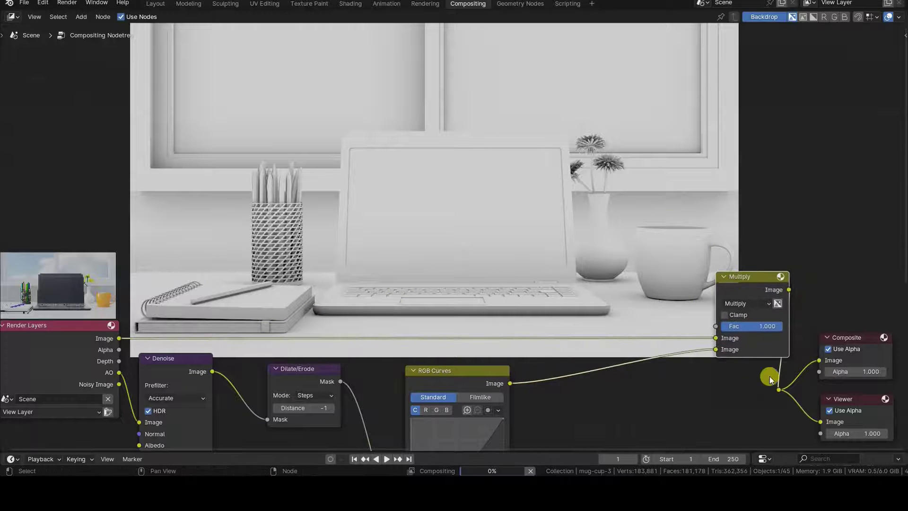
left_click_drag(779, 390, 755, 358)
left_click_drag(764, 399, 803, 363)
left_click(802, 362)
left_click_drag(456, 370, 472, 343)
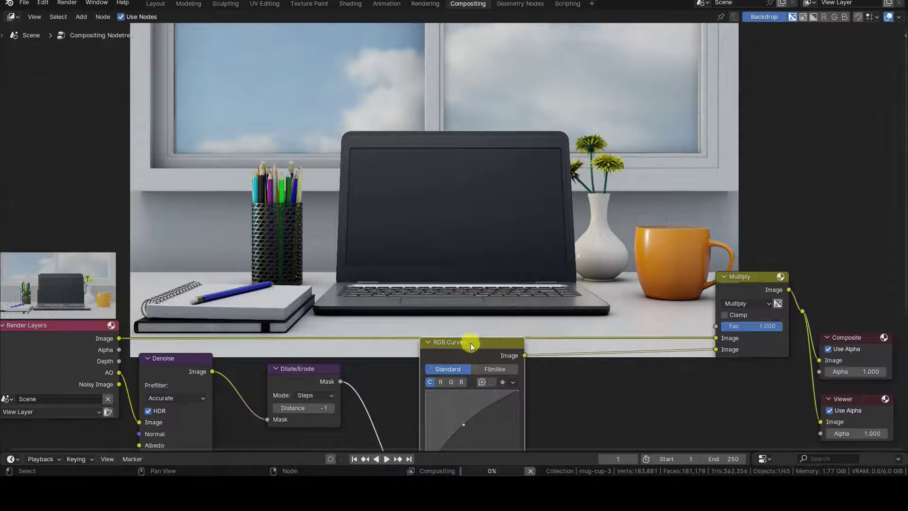
left_click_drag(471, 344, 474, 326)
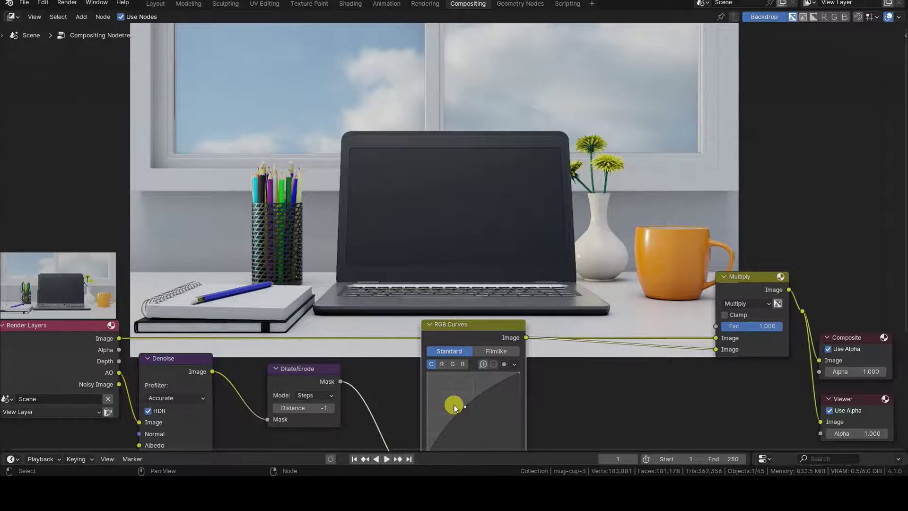
- Rearrange the Multiply and RGB Curves nodes and collapse the curves node
left_click(464, 407)
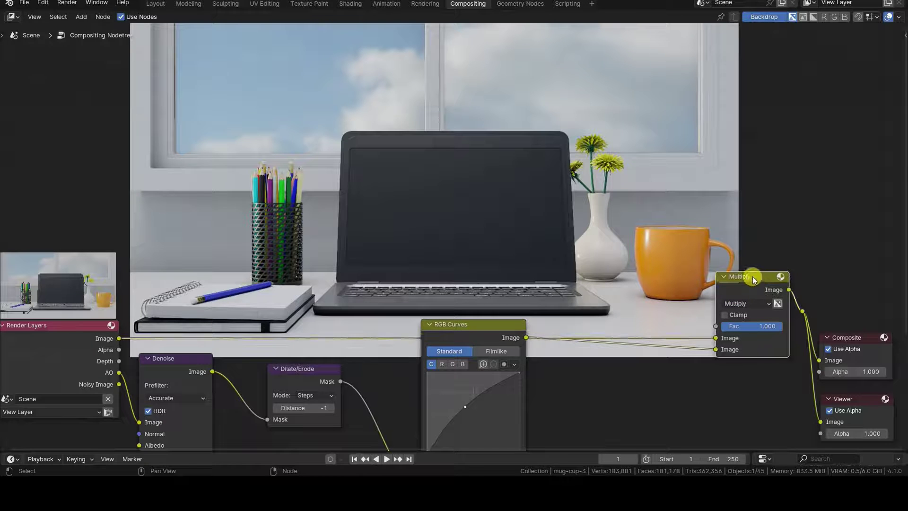
left_click_drag(751, 276, 747, 256)
left_click_drag(476, 325, 440, 379)
key("h")
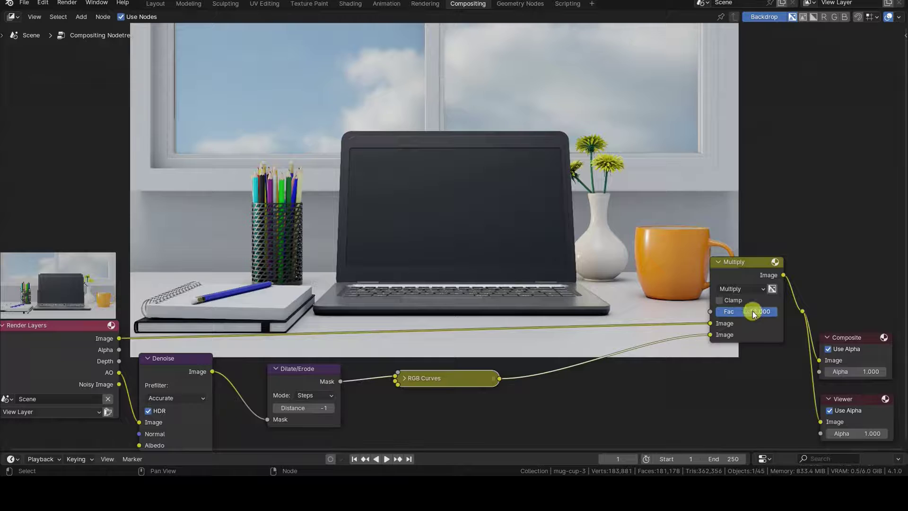
- Try Multiply Fac 0, 1 and 0.5, settle on 0.8, then view the Layout workspace
double_click(751, 310)
type("0.000")
key("Return")
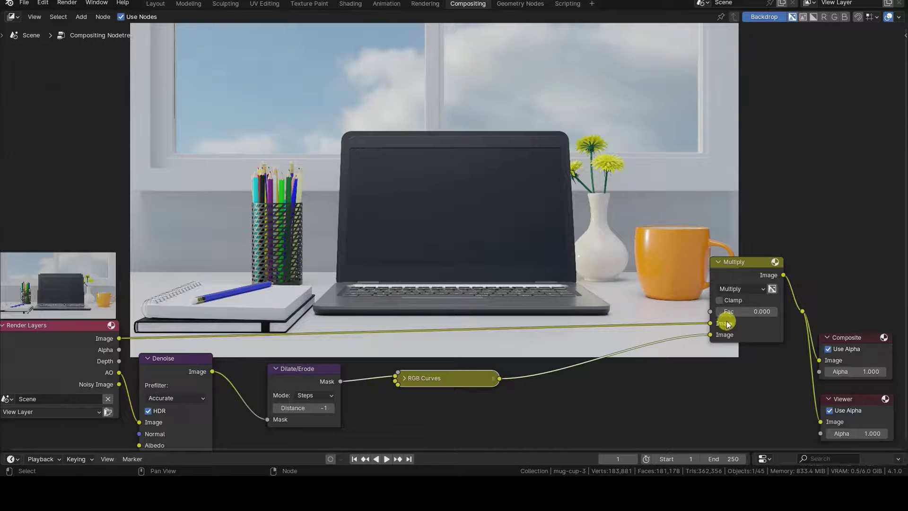
left_click(758, 311)
type("1")
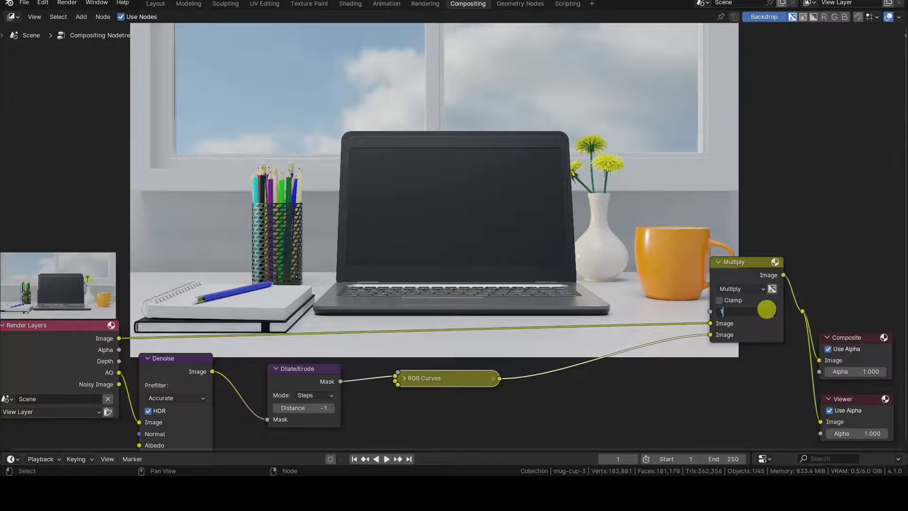
key("Return")
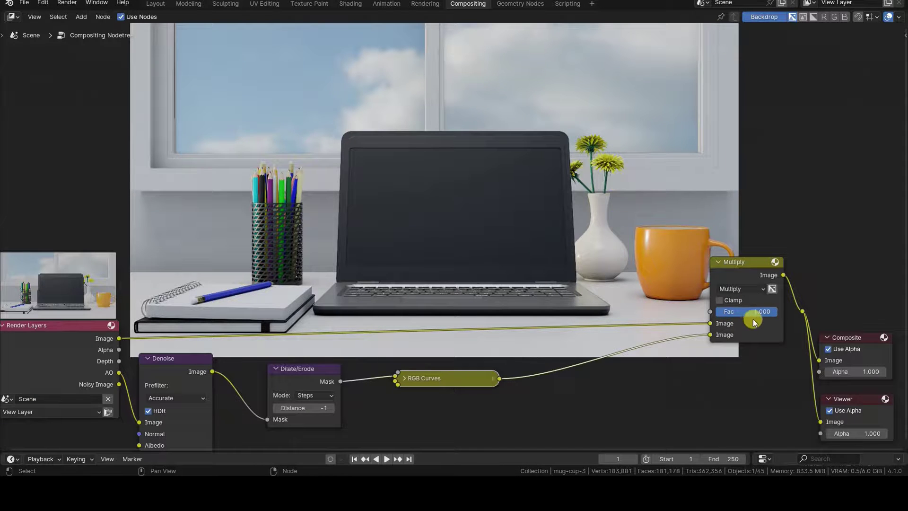
left_click(750, 310)
type("0.")
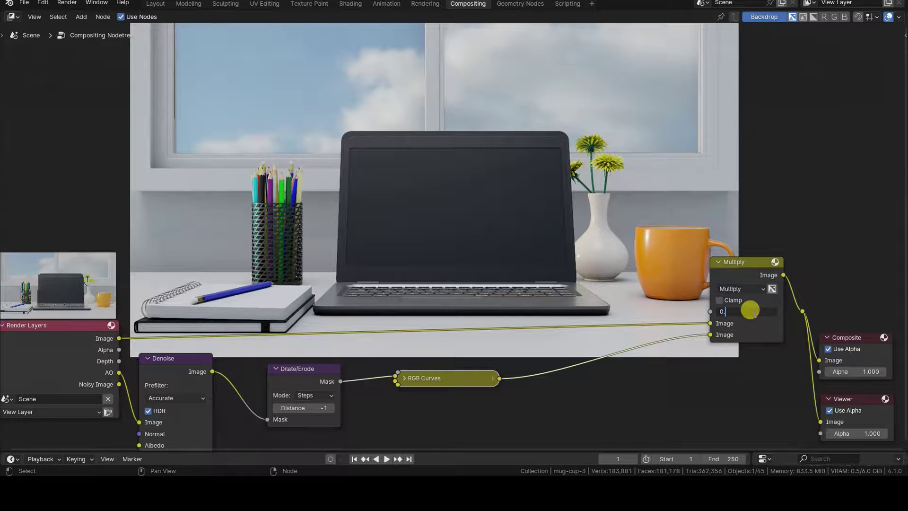
type("5")
key("Return")
left_click(754, 313)
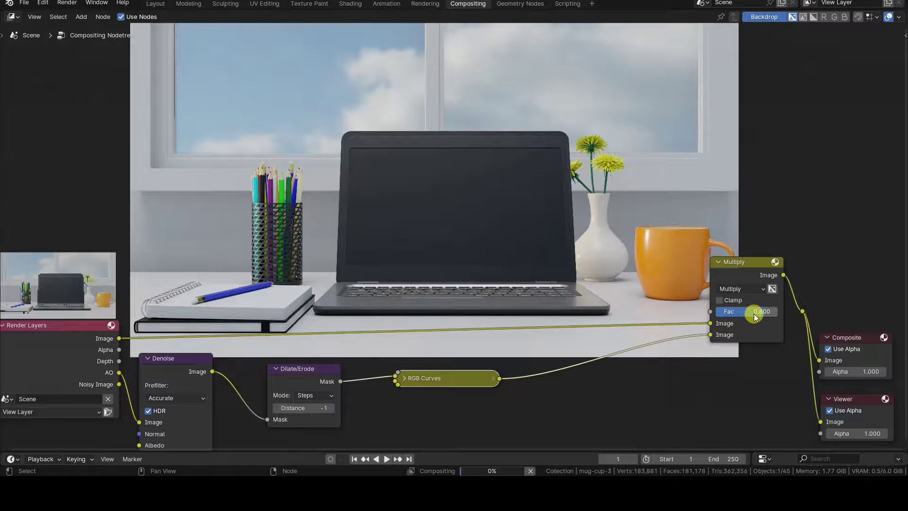
key("Return")
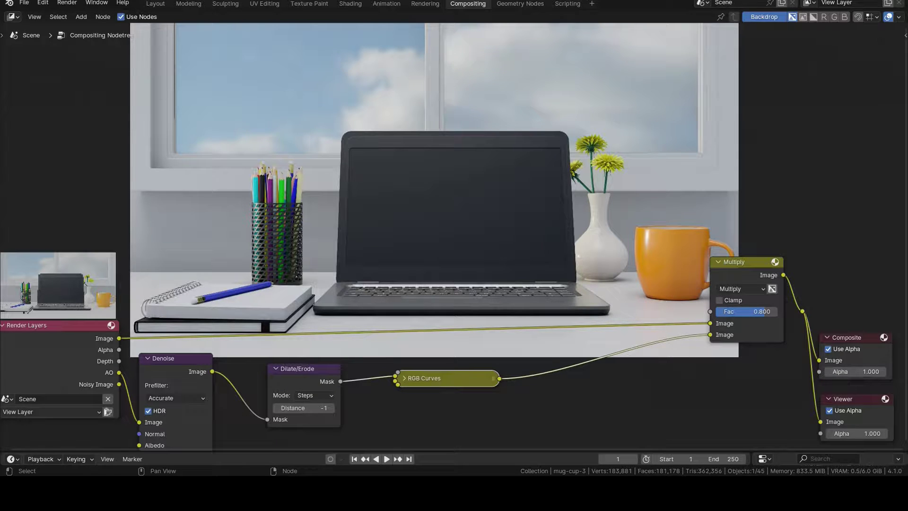
left_click(155, 4)
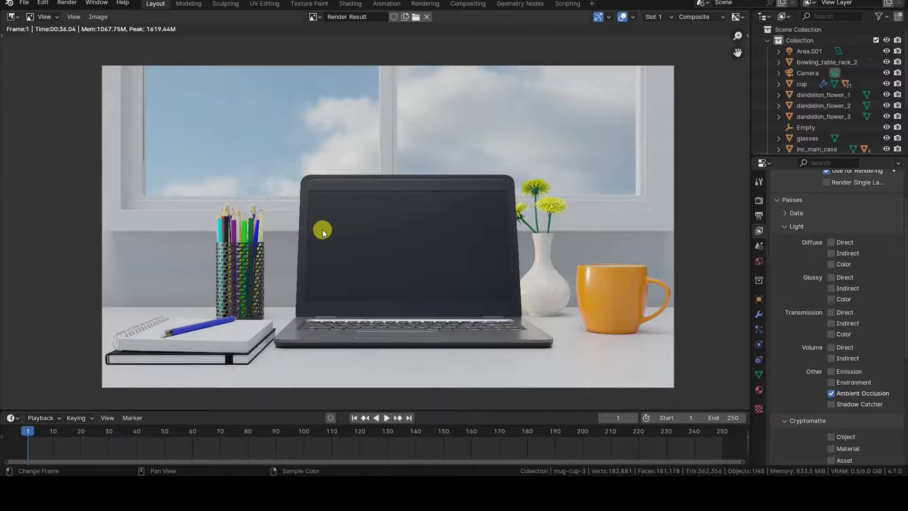
- Delete the window frame and glass objects in the viewport and re-render with F12
key("Escape")
left_click(153, 199)
left_click(85, 178)
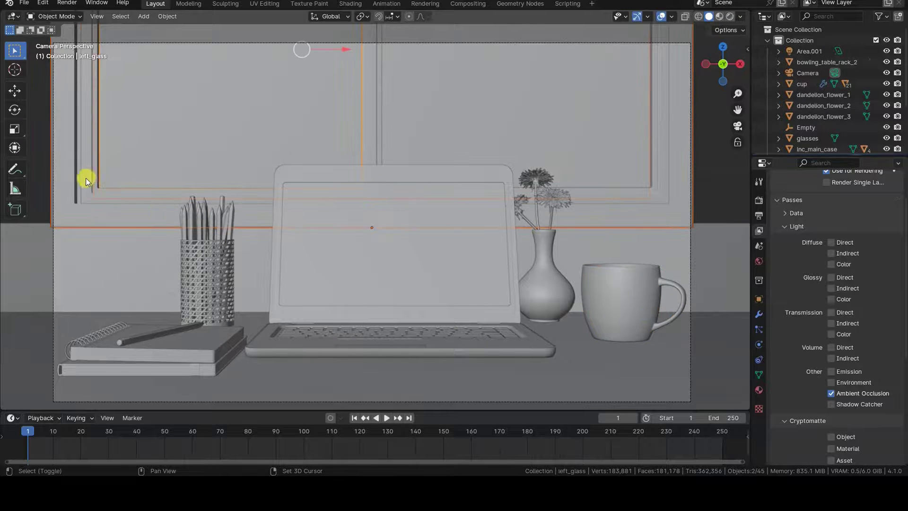
left_click(376, 140, "shift")
left_click(577, 147, "shift")
key("x")
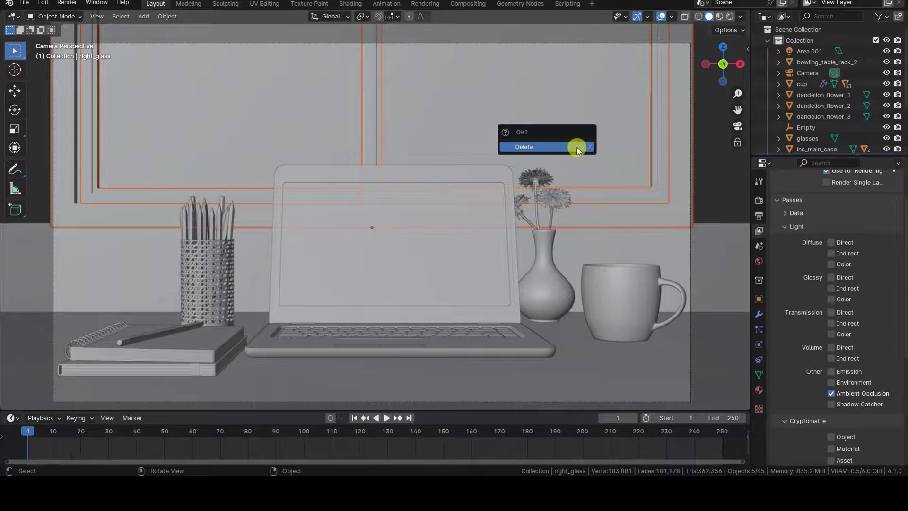
left_click(577, 146)
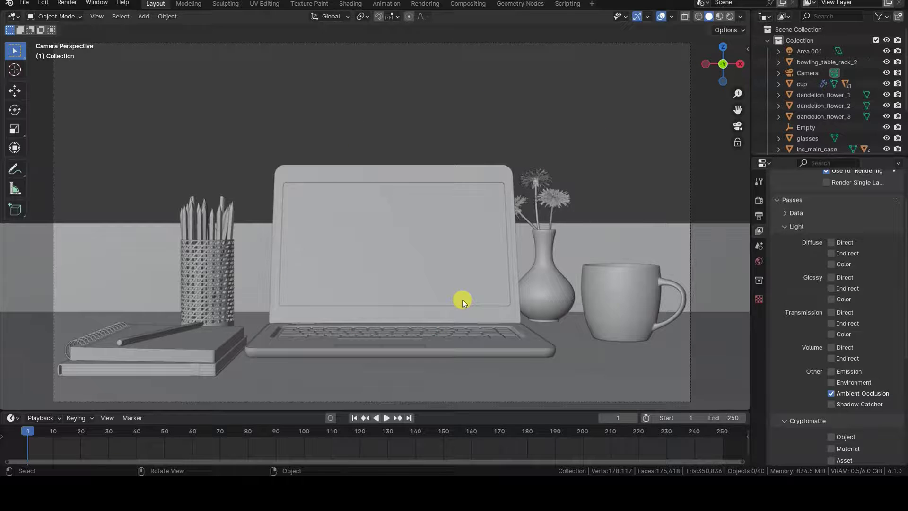
key("F12")
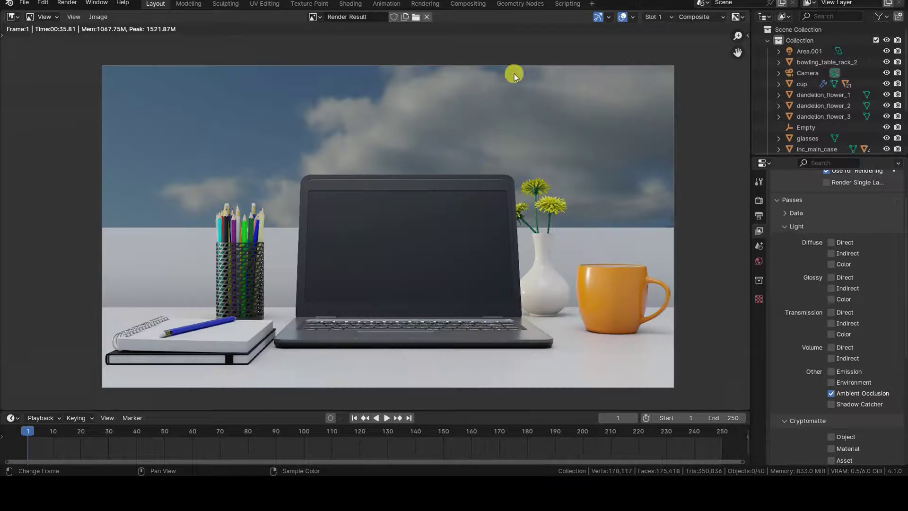
- Back in the compositor, preview the raw AO pass in the backdrop
left_click(480, 5)
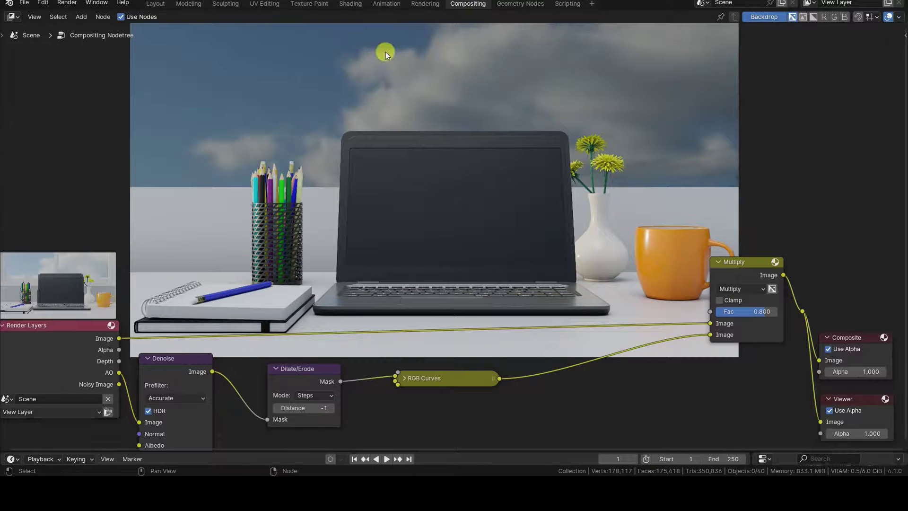
left_click_drag(119, 372, 731, 332)
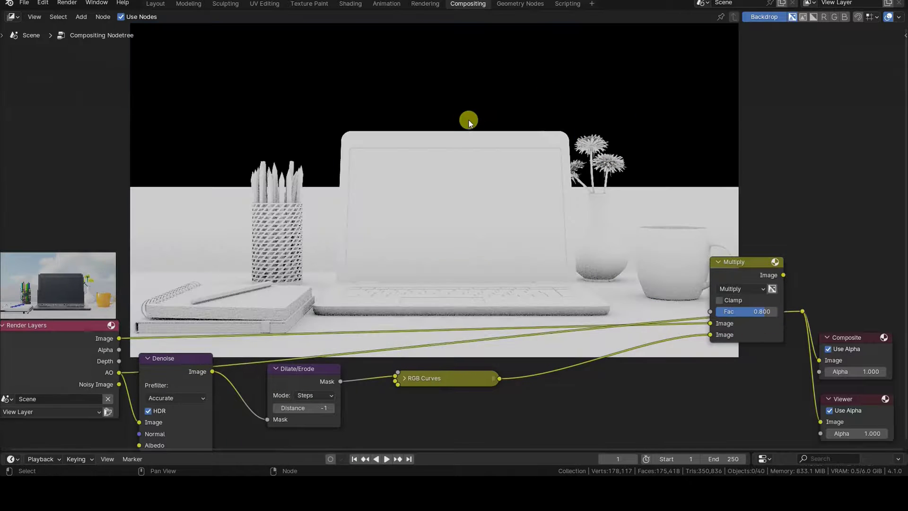
middle_click_drag(465, 121, 466, 125)
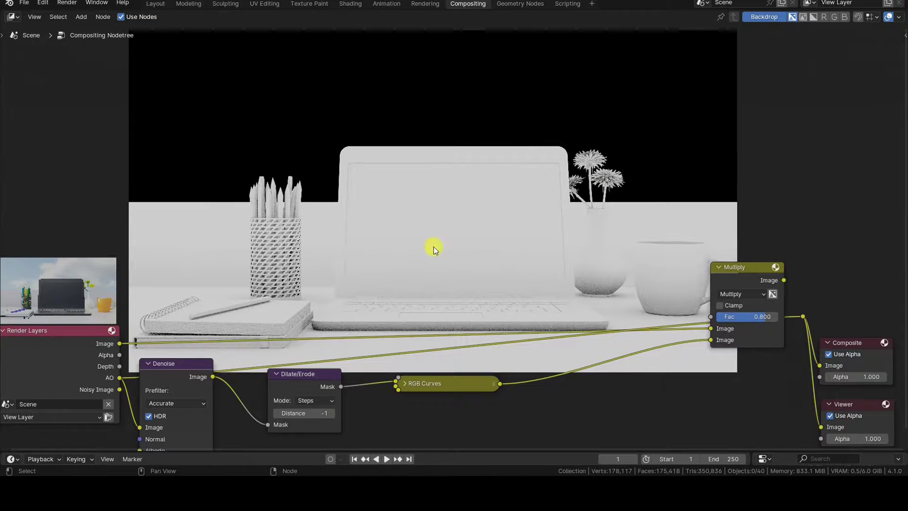
left_click_drag(445, 385, 445, 394)
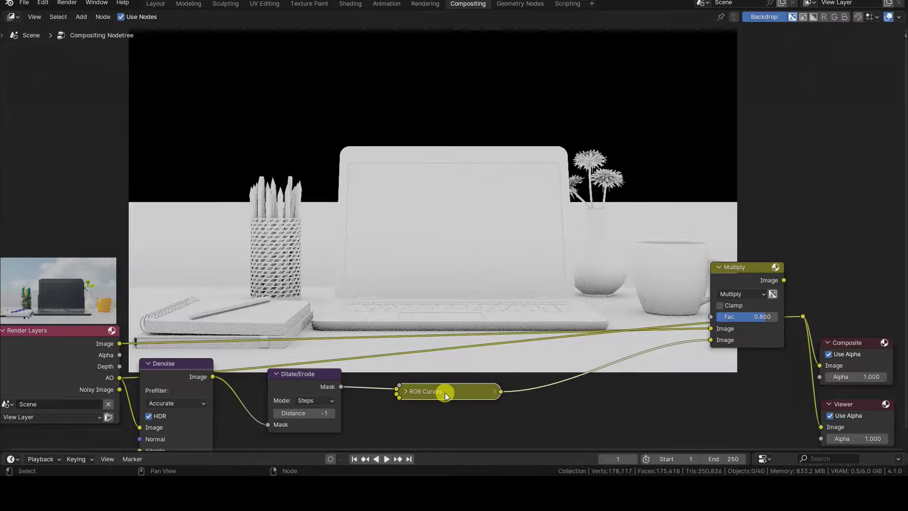
- Set the Multiply factor to 1 and show the multiplied result in the outputs again
left_click(754, 317)
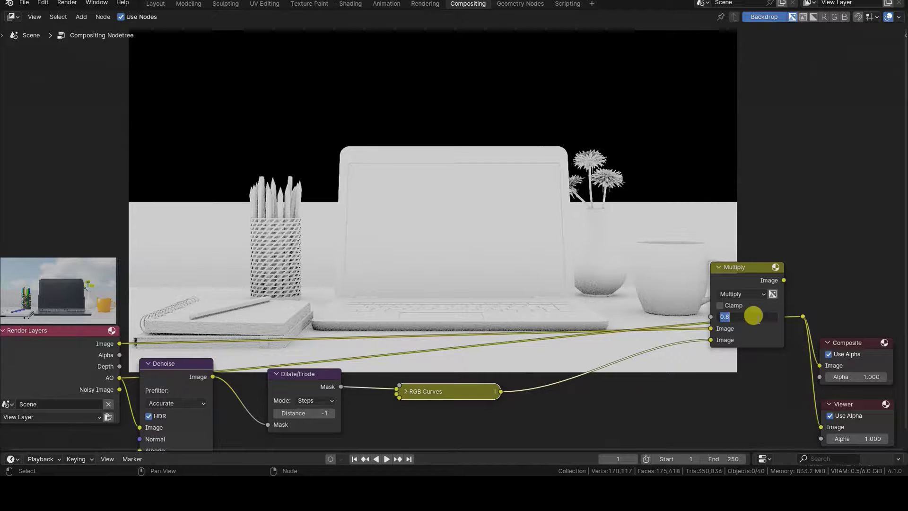
type("1")
key("Return")
mouse_move(120, 344)
left_mouse_down()
mouse_move(608, 356)
mouse_move(804, 315)
left_mouse_up()
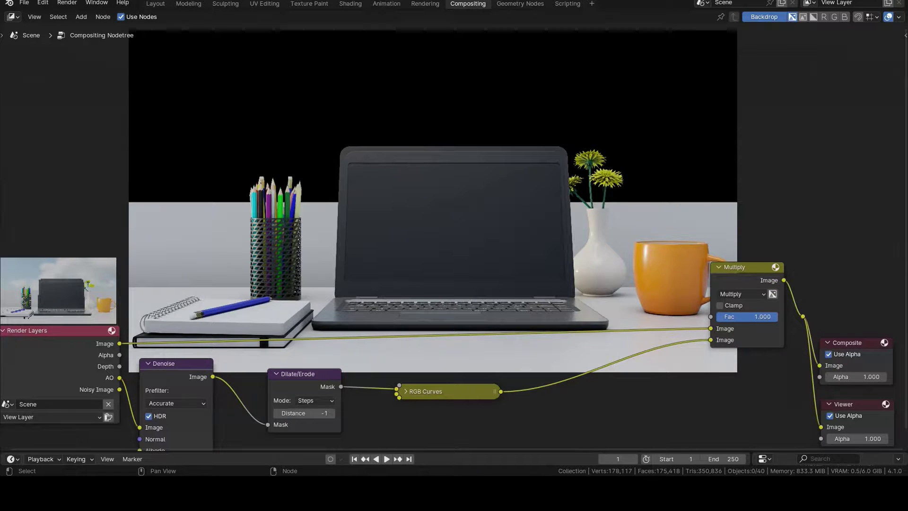
left_click(158, 4)
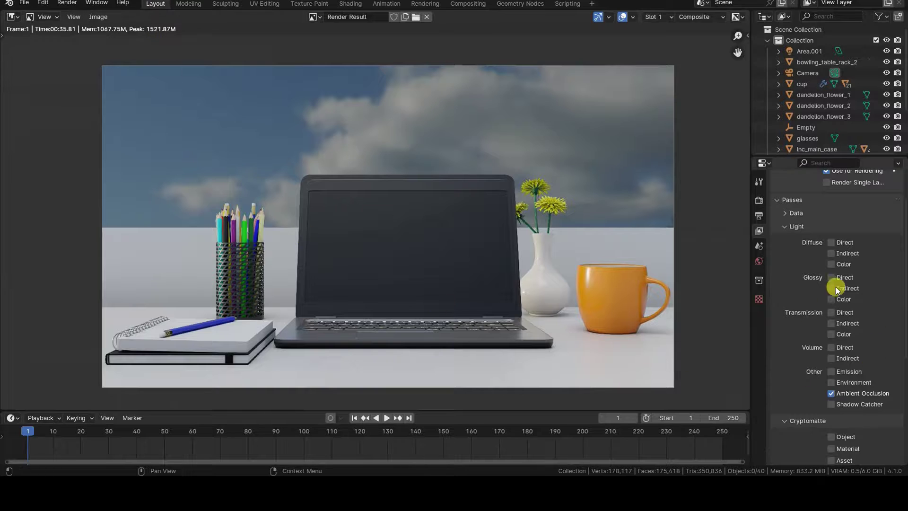
- Enable the Environment light pass in View Layer properties and re-render
left_click(832, 383)
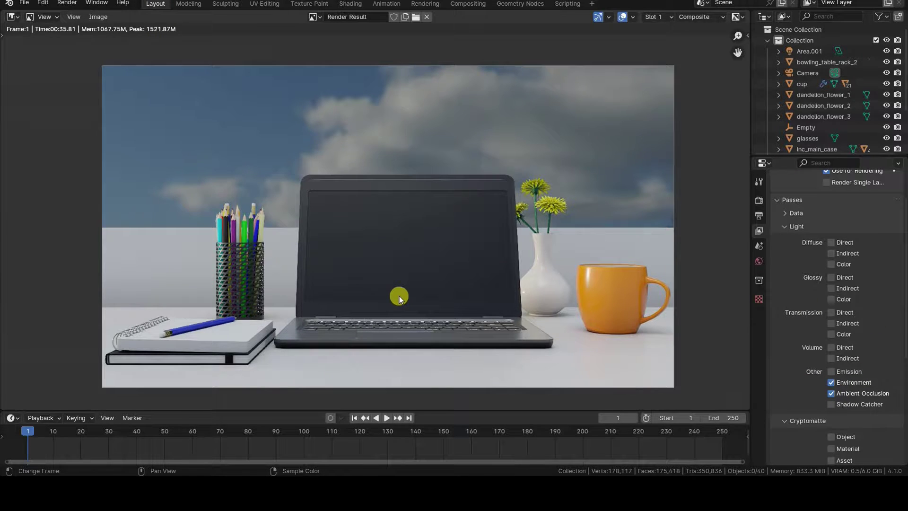
key("F12")
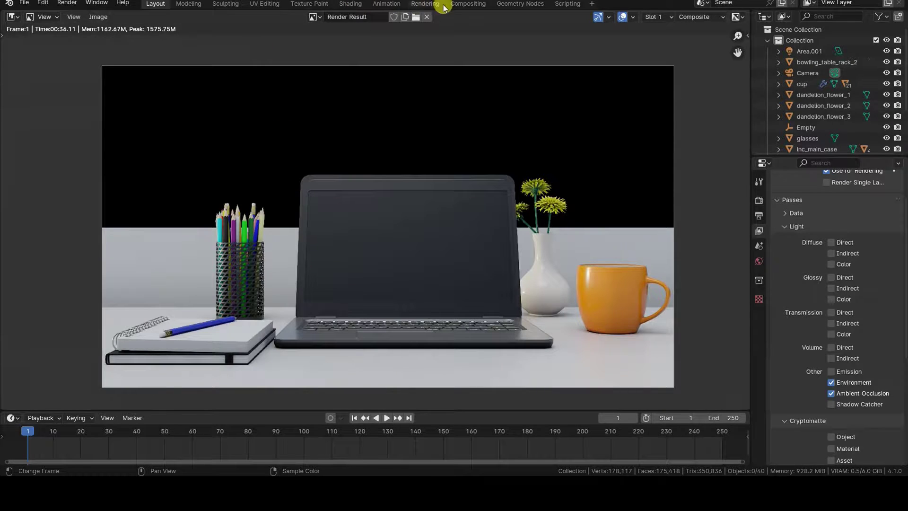
left_click(461, 3)
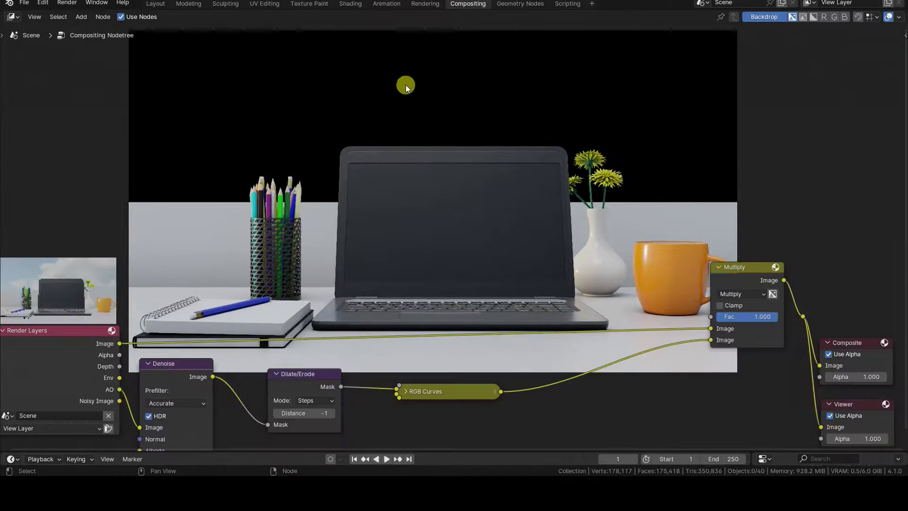
- Rearrange Render Layers and Multiply, then preview the Env pass in the backdrop
left_click_drag(70, 331, 65, 239)
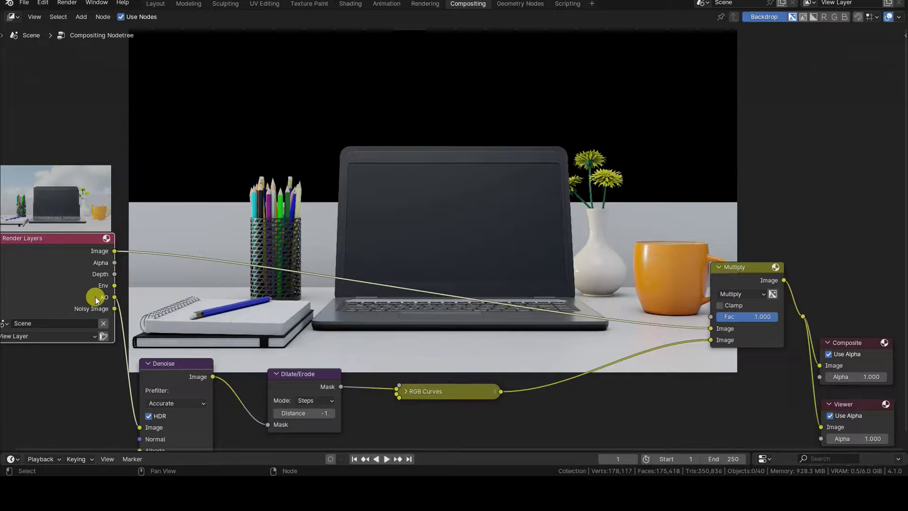
left_click_drag(738, 275, 766, 342)
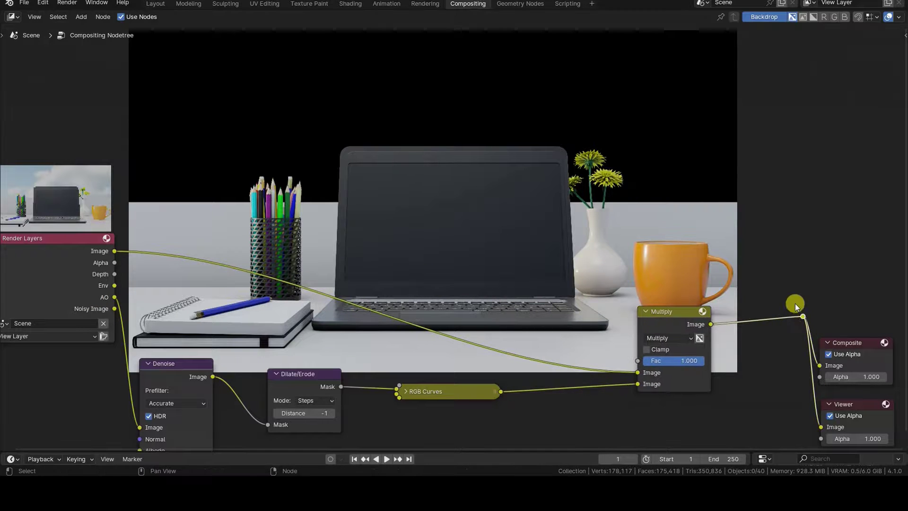
left_click_drag(114, 285, 764, 360)
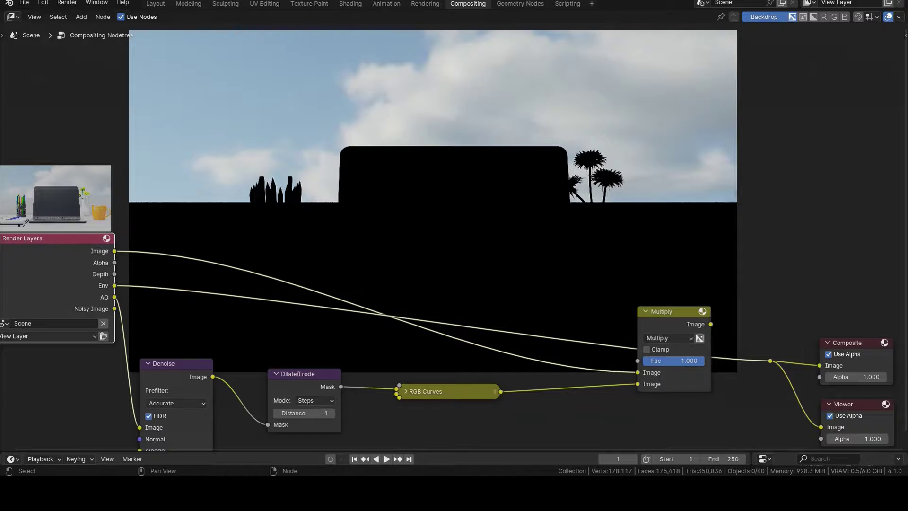
- Add a Mix Color node above Multiply and set its blending mode to Exclusion
left_click(489, 212)
key("shift+a")
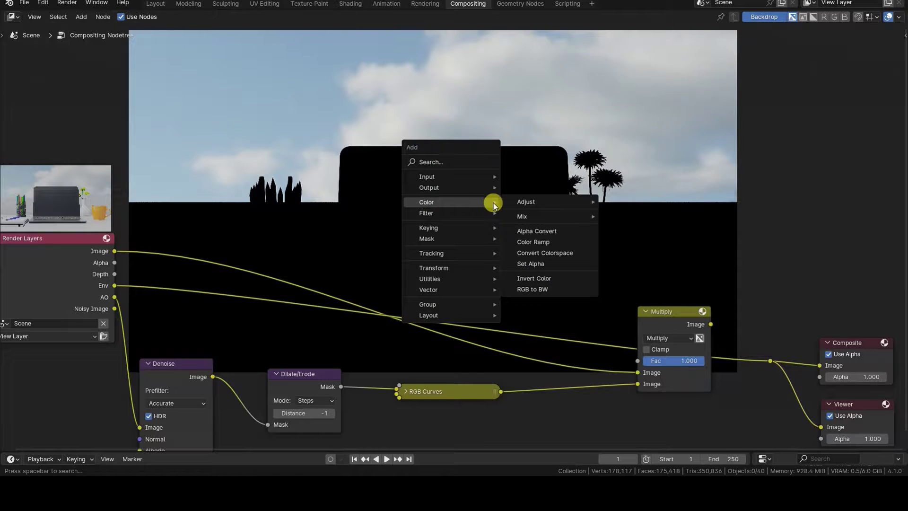
left_click(636, 254)
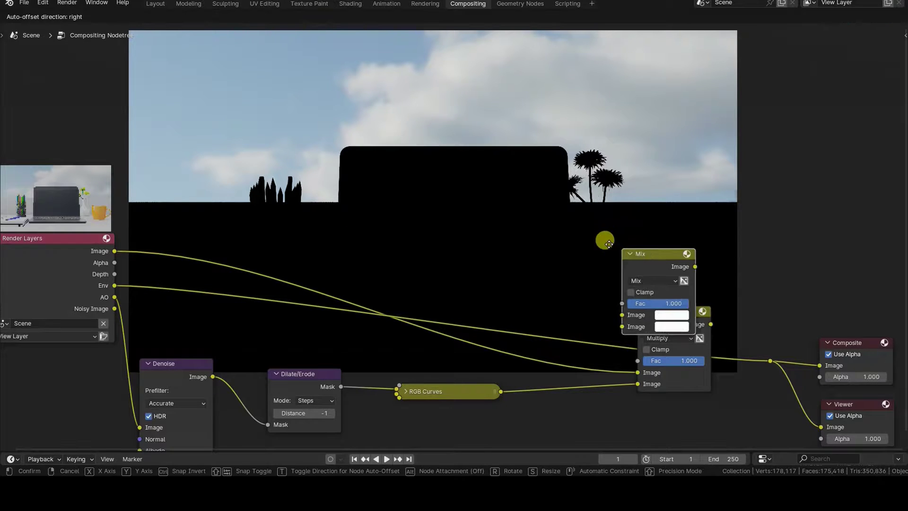
left_click(461, 206)
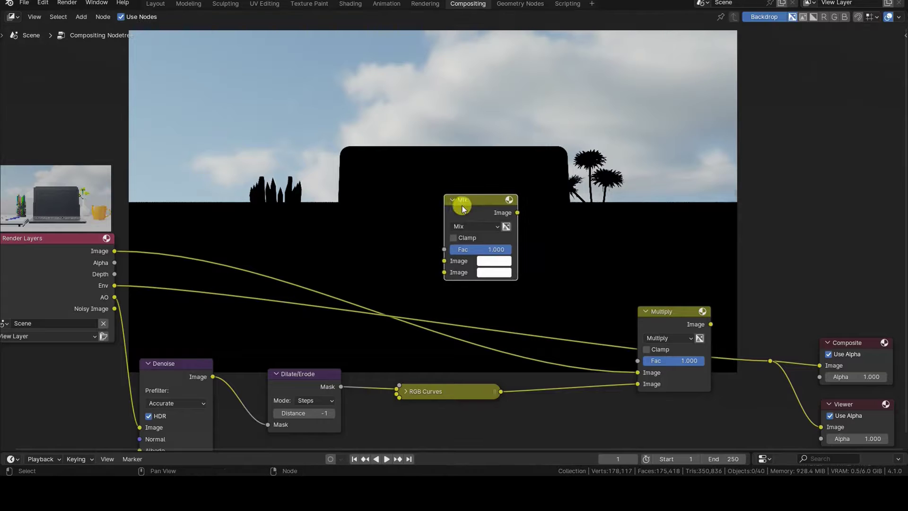
left_click(479, 226)
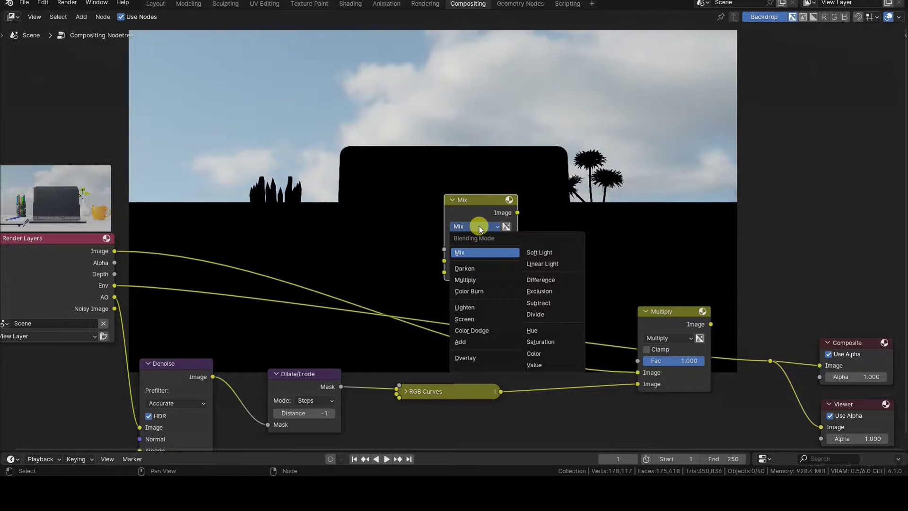
left_click(556, 293)
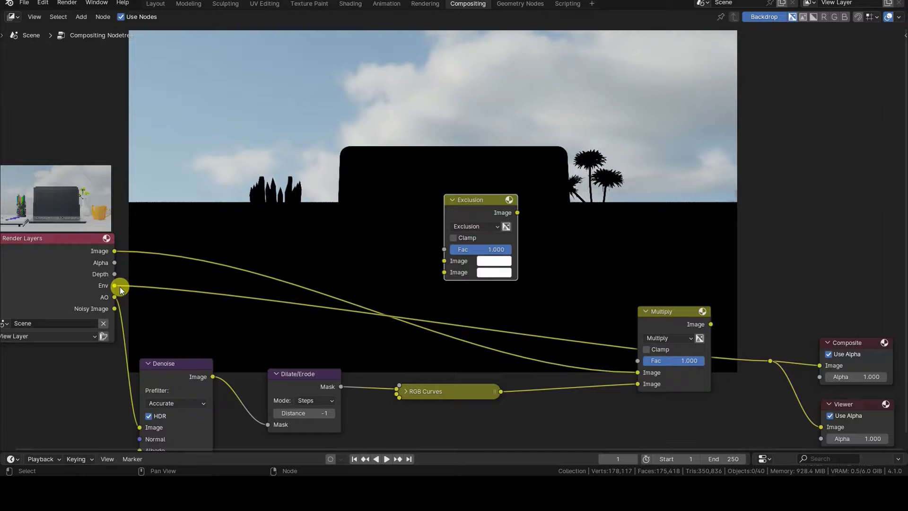
- Plug the Env pass into Exclusion's second image and place it beside Multiply
left_click_drag(114, 286, 439, 280)
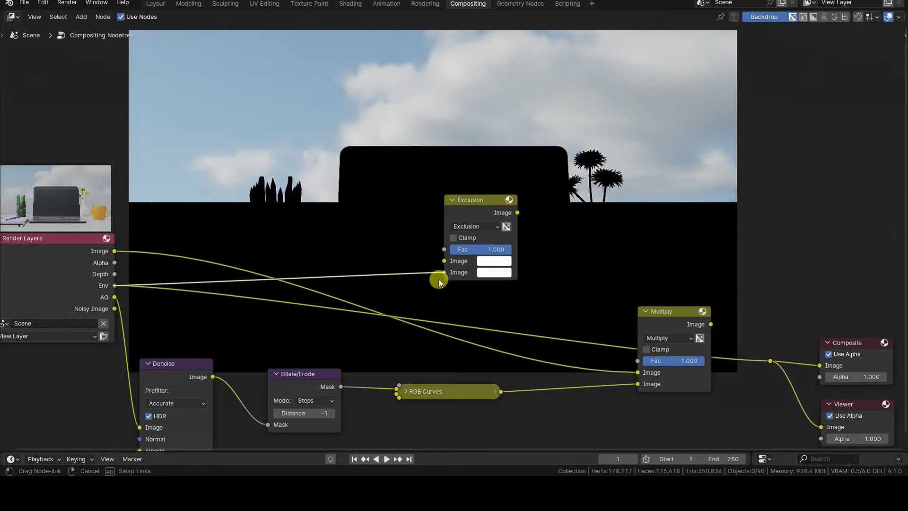
left_click_drag(440, 282, 440, 279)
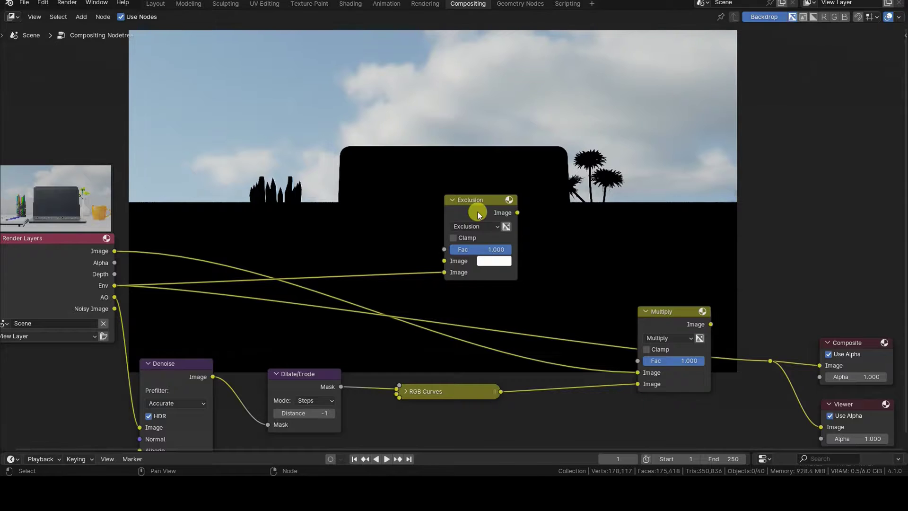
left_click_drag(477, 200, 737, 206)
mouse_move(660, 310)
left_mouse_down()
mouse_move(580, 313)
mouse_move(565, 300)
left_mouse_up()
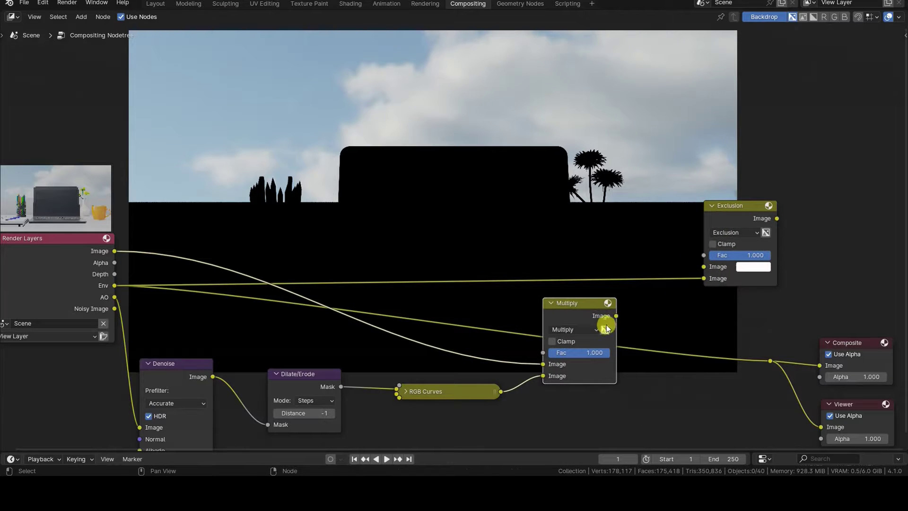
- Connect the Multiply result to Exclusion's first input and raise the nodes in view
left_click_drag(617, 316, 704, 267)
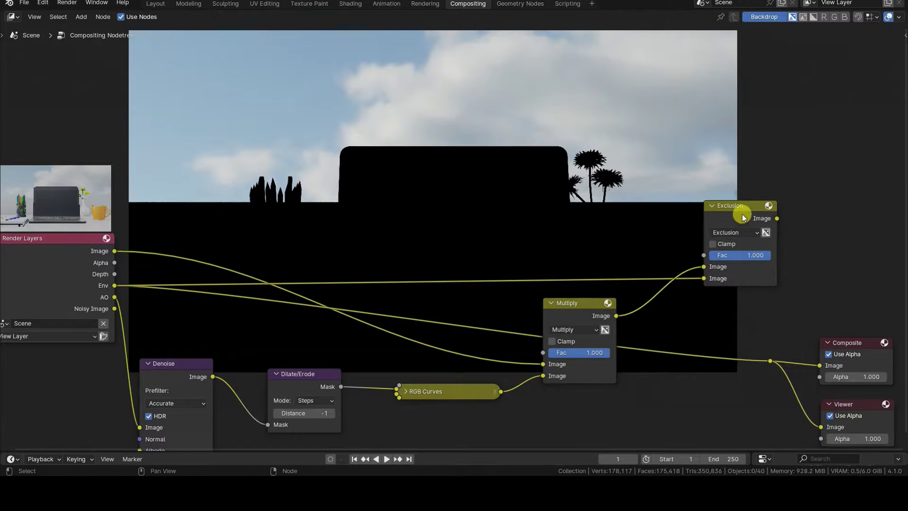
mouse_move(742, 207)
left_mouse_down()
mouse_move(690, 213)
mouse_move(770, 360)
left_mouse_up()
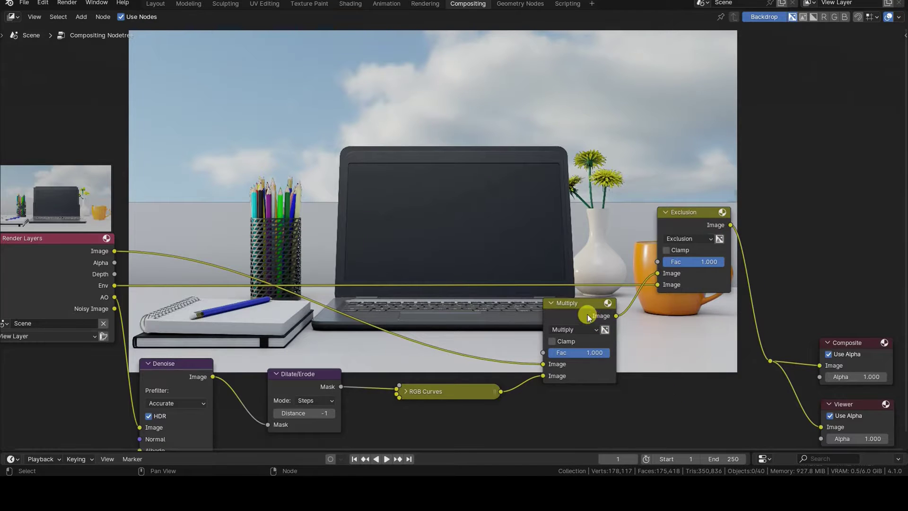
left_click_drag(580, 303, 572, 186)
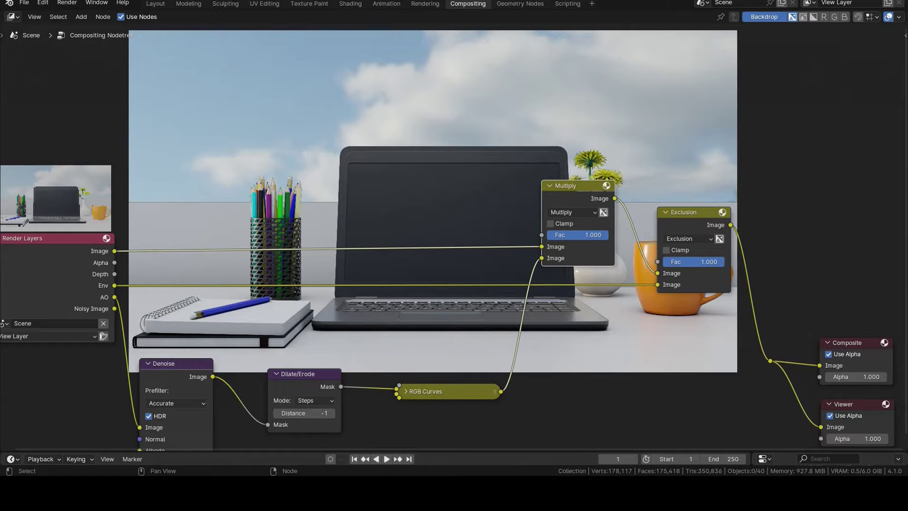
mouse_move(394, 325)
middle_mouse_down("alt")
mouse_move(385, 379)
mouse_move(398, 285)
mouse_move(428, 282)
middle_mouse_up("alt")
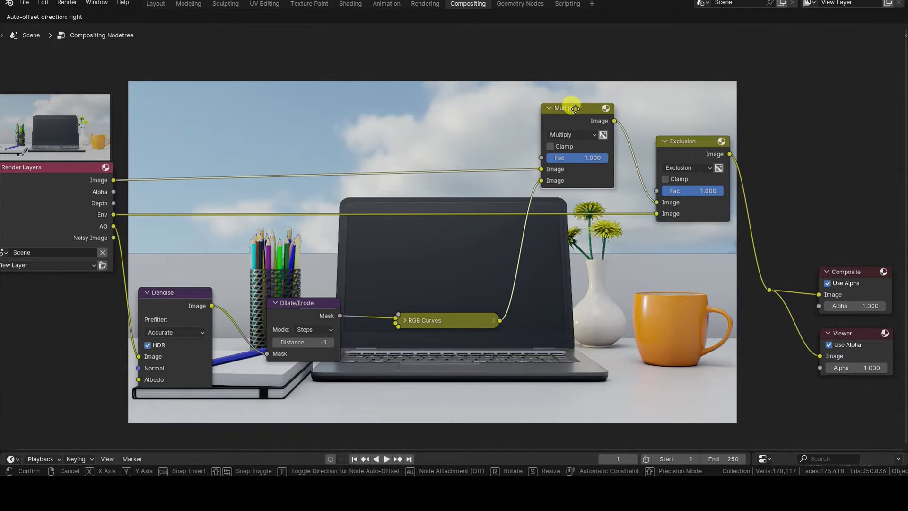
- Move the Composite and Viewer outputs up beside the Exclusion node
left_click_drag(576, 118, 576, 111)
left_click_drag(685, 141, 683, 138)
left_click_drag(764, 216, 899, 400)
key("g")
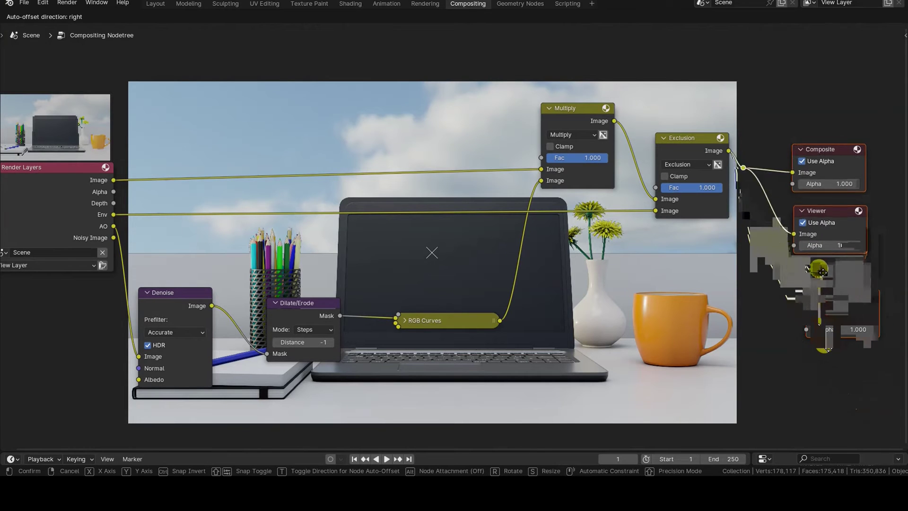
left_click(821, 258)
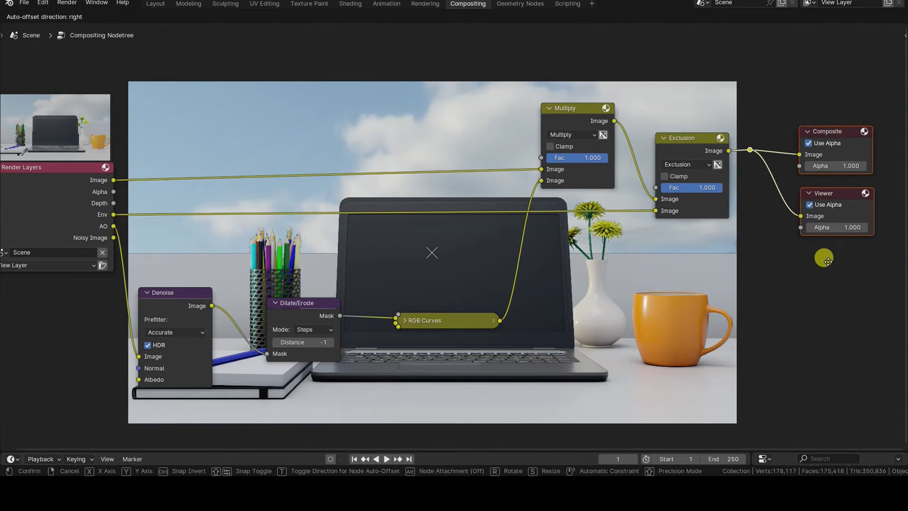
- Expand the RGB Curves graph below the tree and nudge Render Layers slightly right
left_click(408, 322)
left_click_drag(436, 321, 436, 281)
left_click(607, 322)
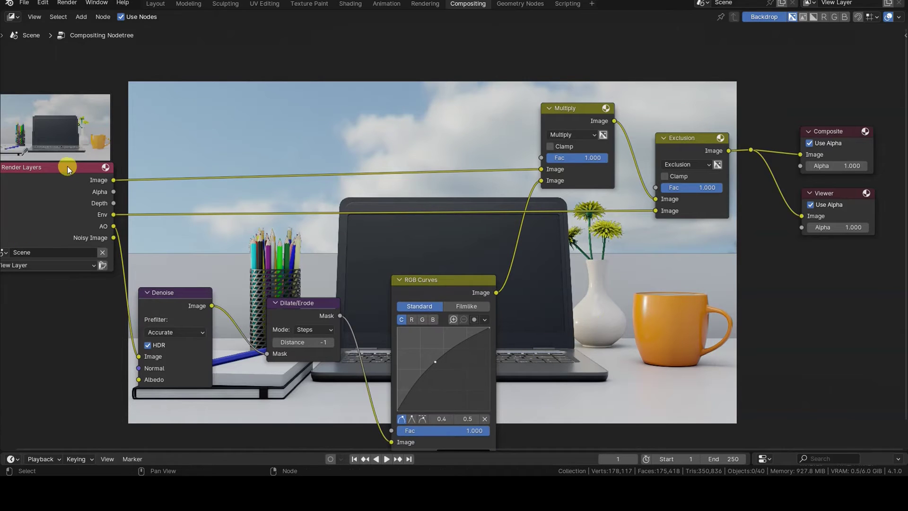
left_click_drag(68, 168, 83, 168)
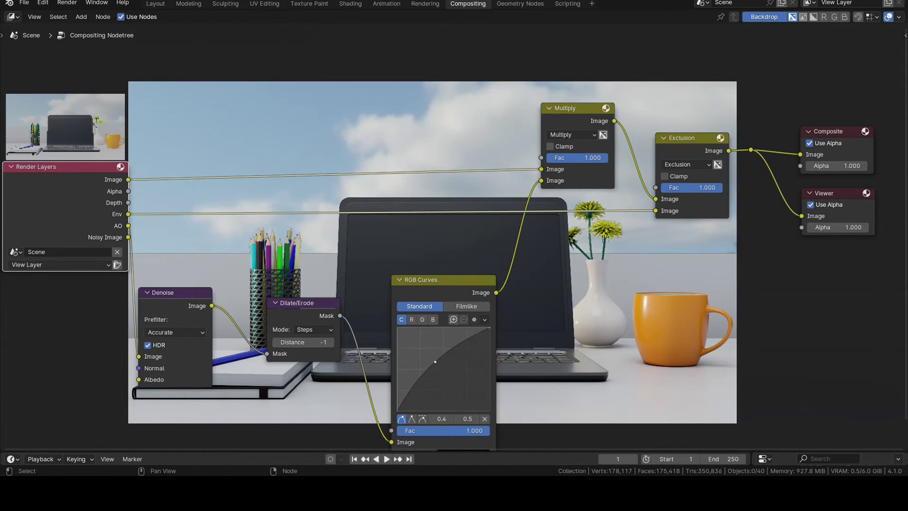